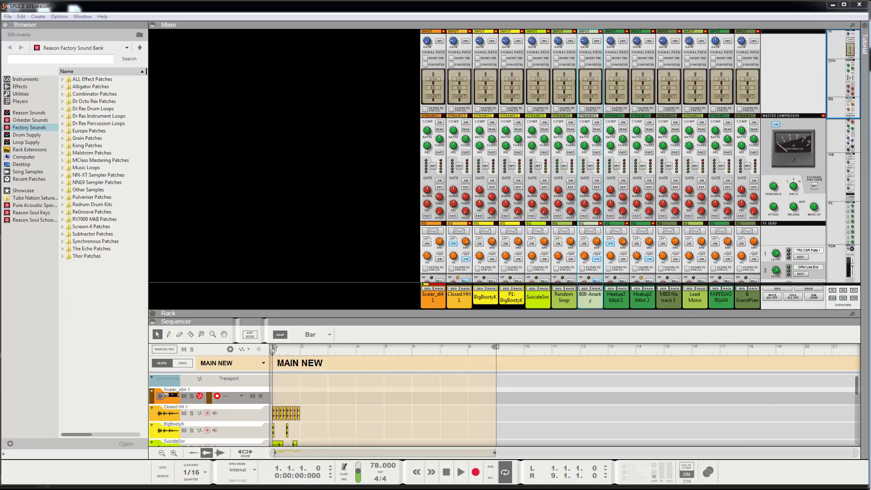
- Bring the browser window with the Splice pack "Fantastic Loops: Young RJ of Slum Village" into view over Reason
drag(870, 27, 500, 20)
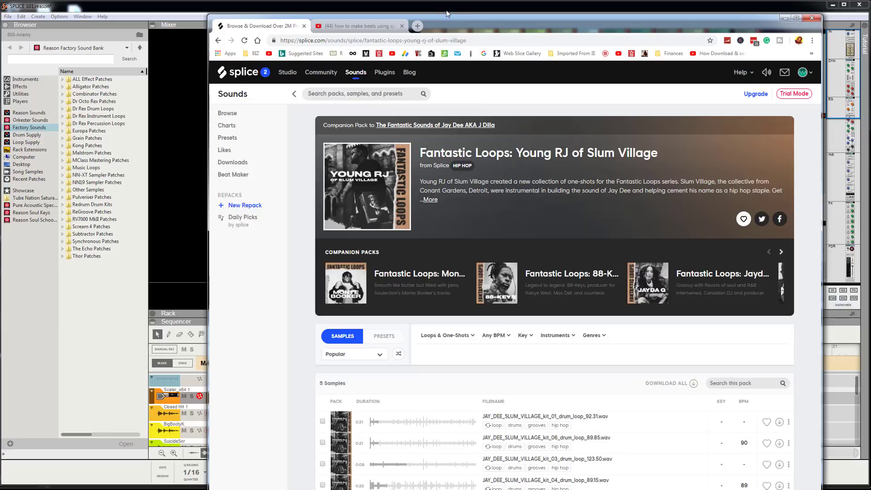
mouse_move(462, 18)
mouse_down()
mouse_move(470, 178)
mouse_move(448, 20)
mouse_up()
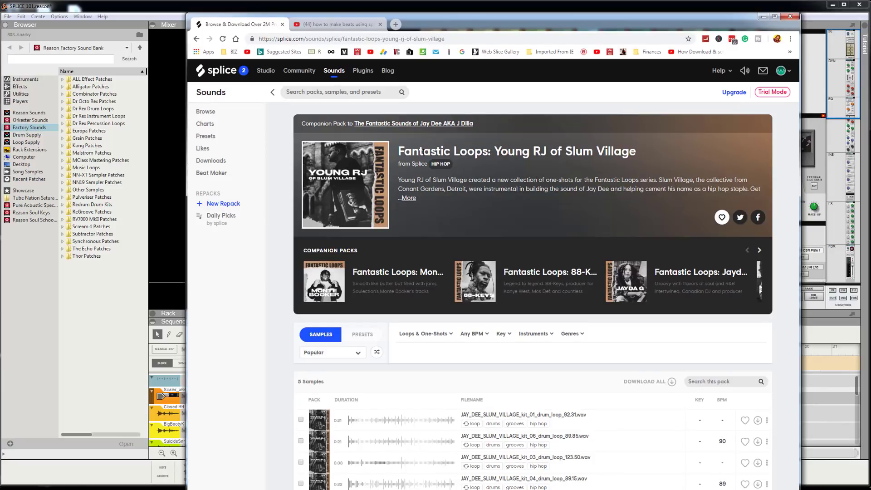
drag(483, 28, 489, 35)
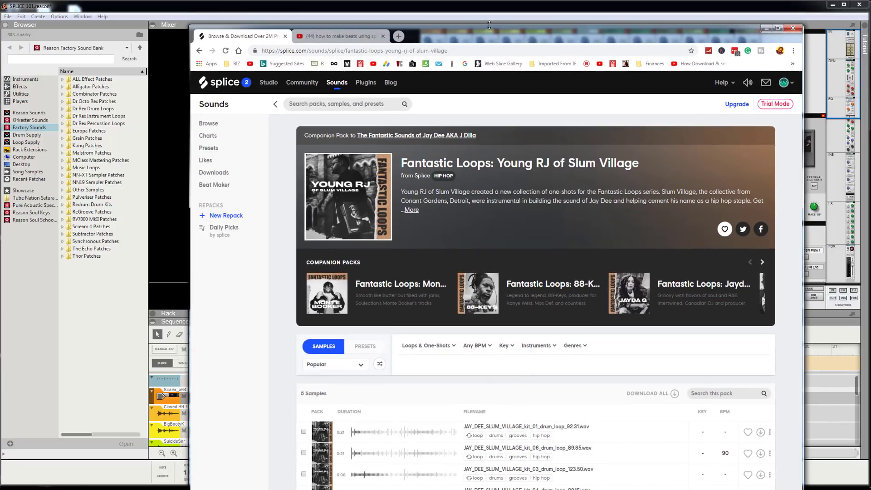
drag(489, 28, 466, 30)
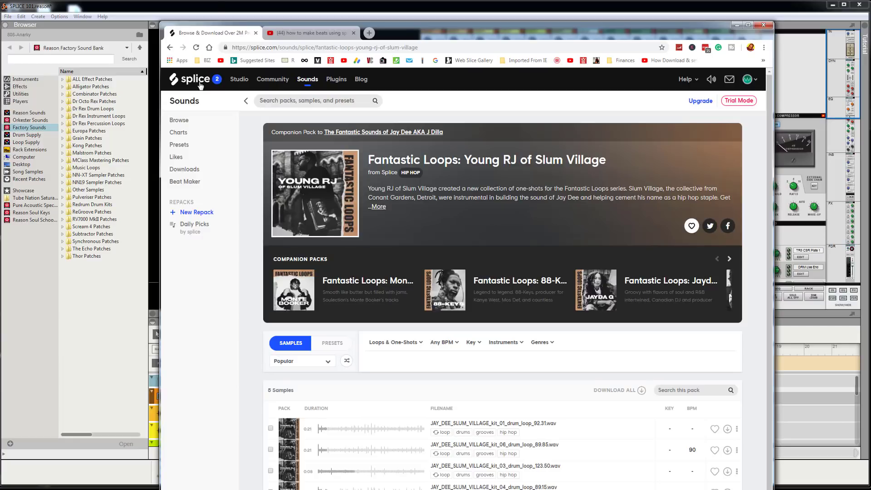
- Enlarge Reason's sequencer area to show more tracks, and bring the Splice window back into view
drag(423, 25, 870, 97)
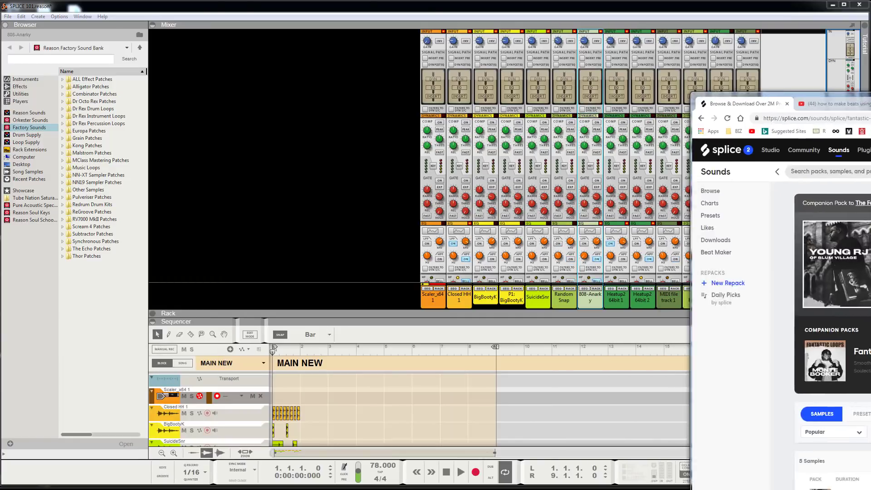
key(alt+Tab)
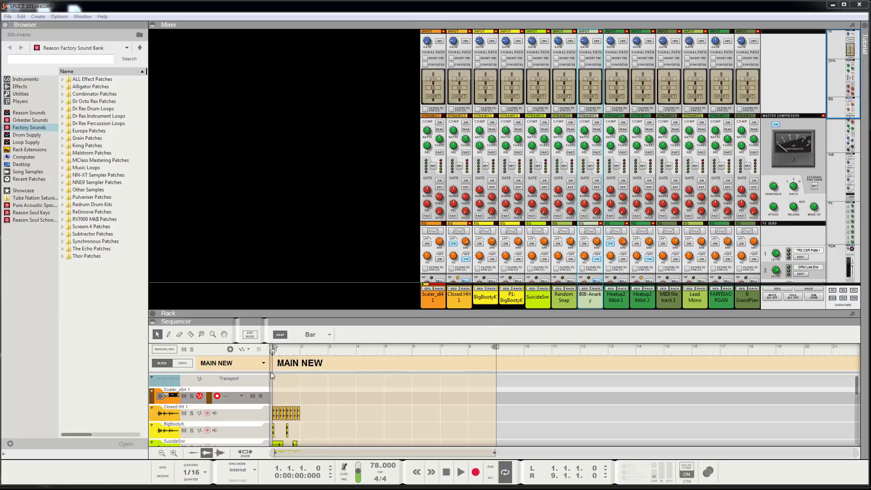
drag(254, 313, 261, 169)
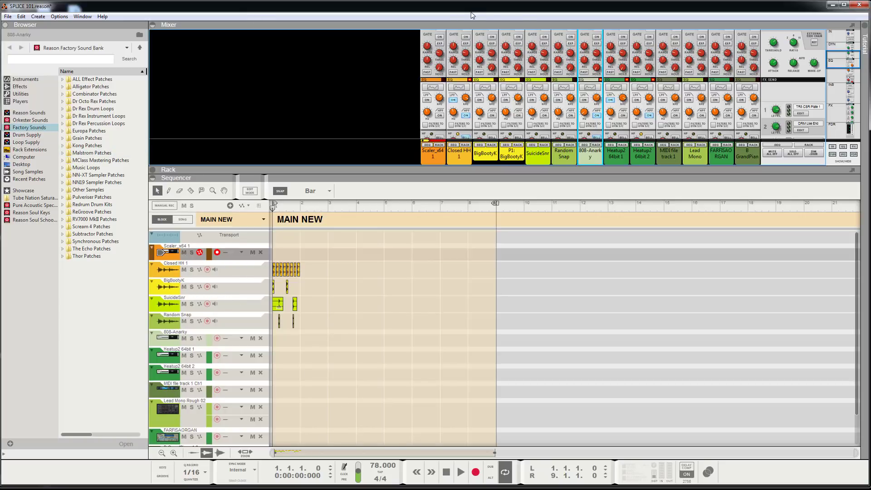
key(alt+Tab)
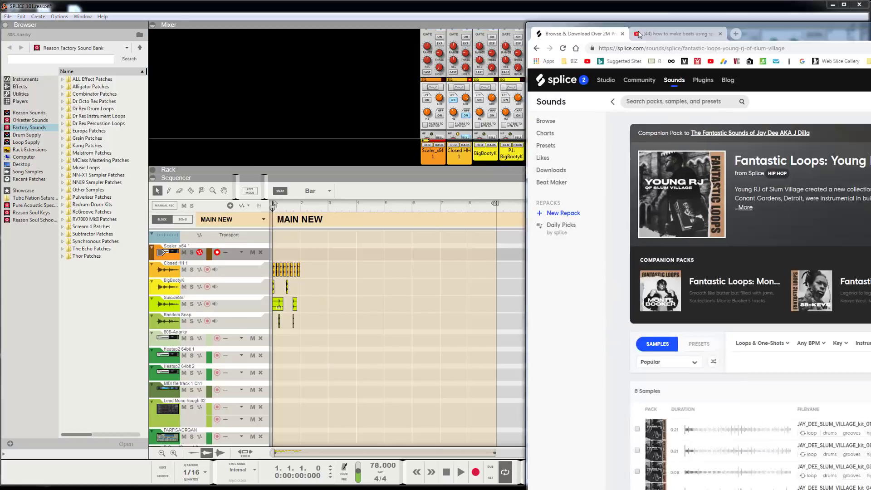
drag(640, 35, 298, 37)
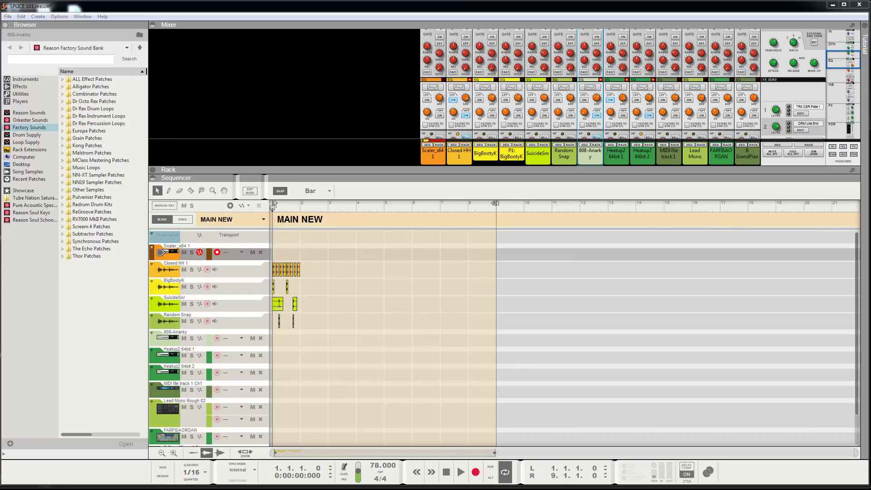
- Expand Reason's rack above the sequencer and show the Hardware Interface and Master Section at its beginning
drag(423, 176, 423, 344)
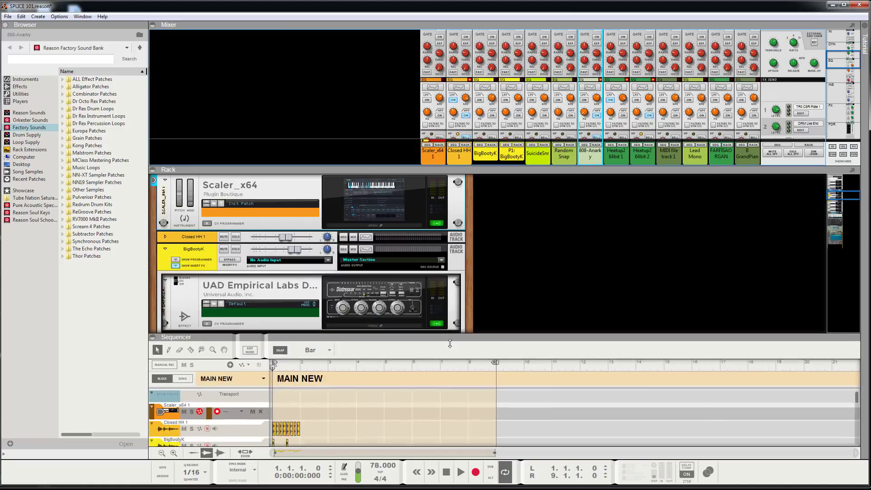
scroll(449, 221, up, 5)
scroll(449, 221, up, 2)
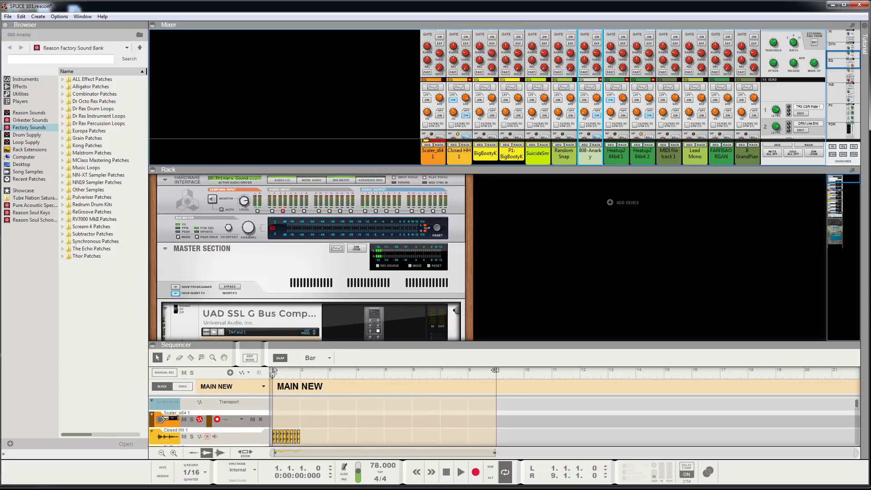
- Preview JAY_DEE_SLUM_VILLAGE_kit_07_drum_loop_96.wav on the Splice page and move the browser window aside to uncover the Reason rack
key(alt+Tab)
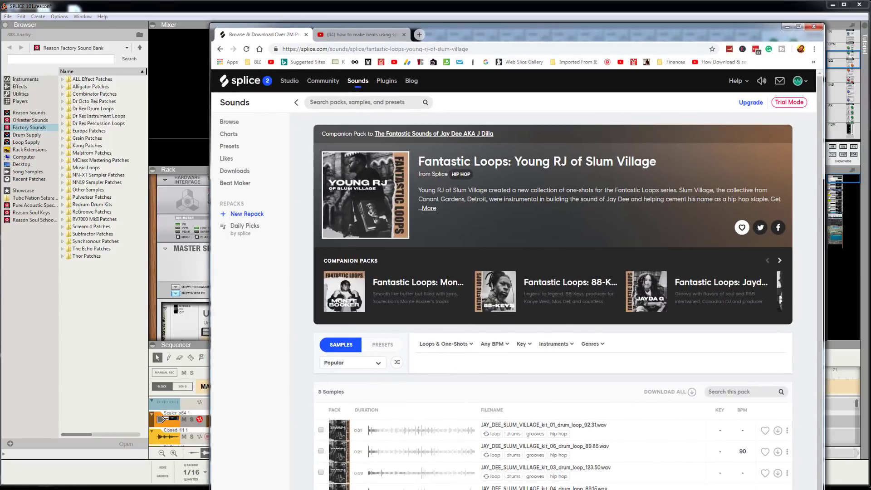
scroll(603, 312, down, 3)
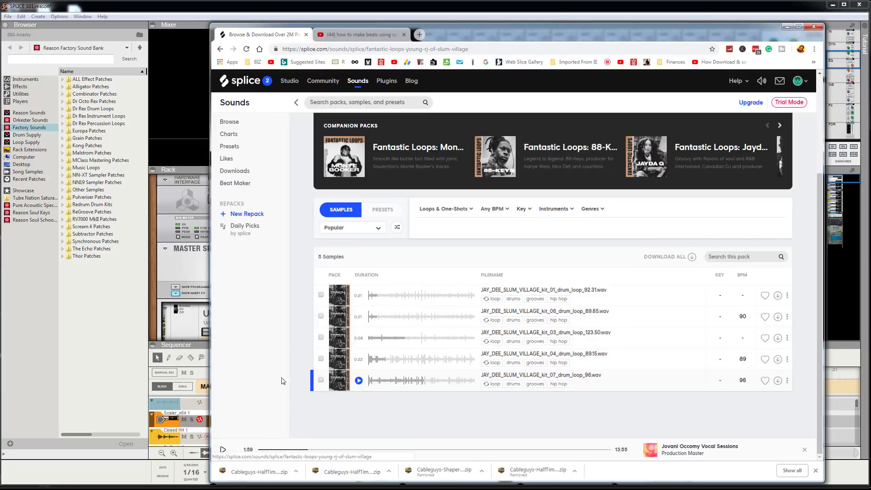
click(359, 381)
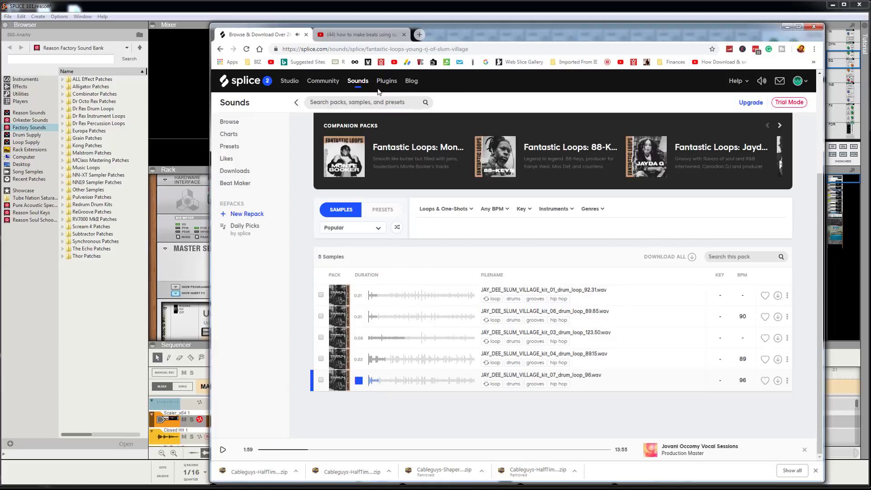
drag(492, 36, 787, 35)
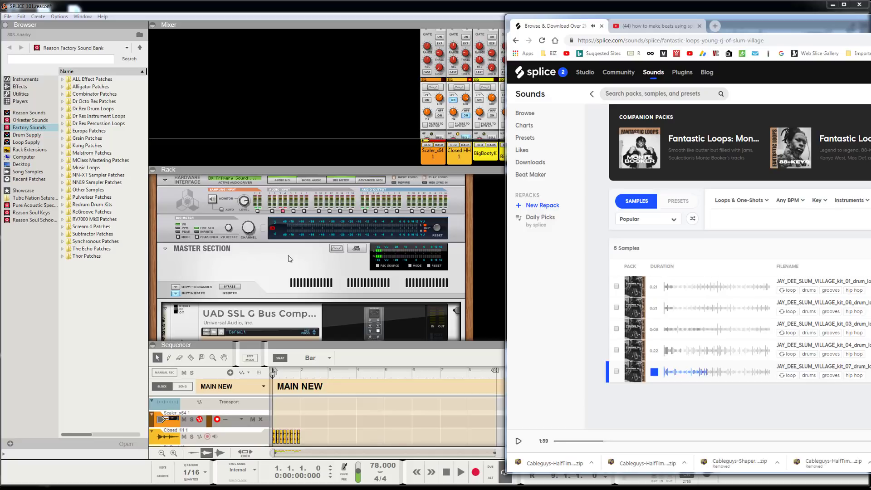
- Switch the Big Meter to the sampling input and back to audio inputs 3 and 4, and view the rack's rear wiring
click(270, 265)
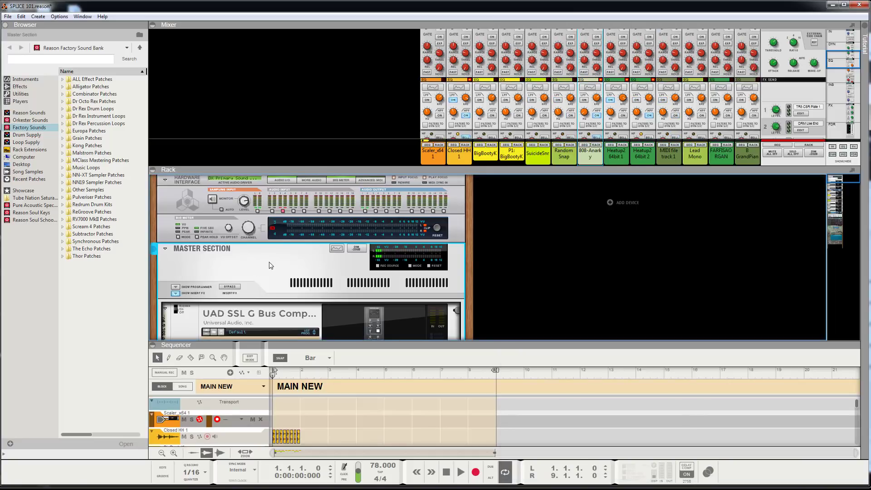
click(257, 212)
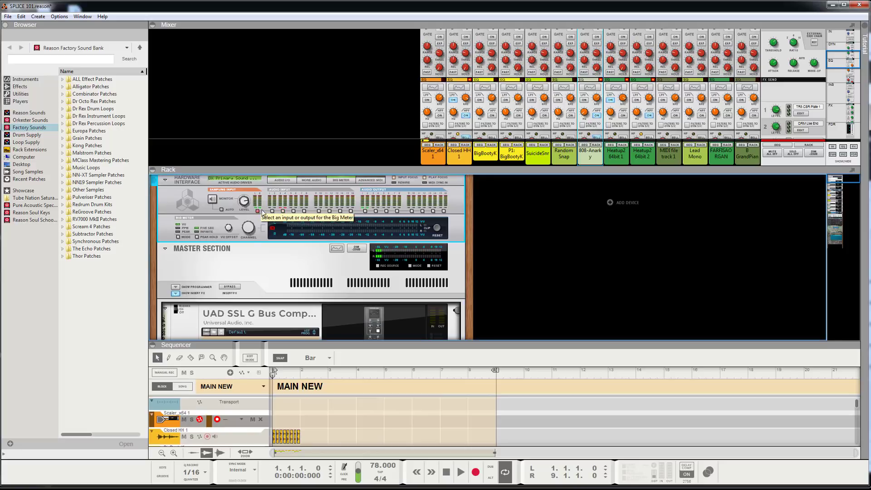
click(282, 212)
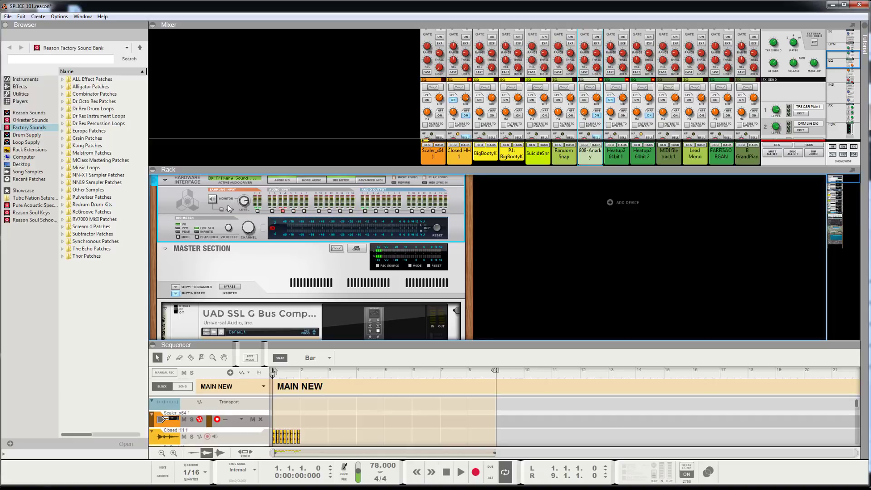
key(Tab)
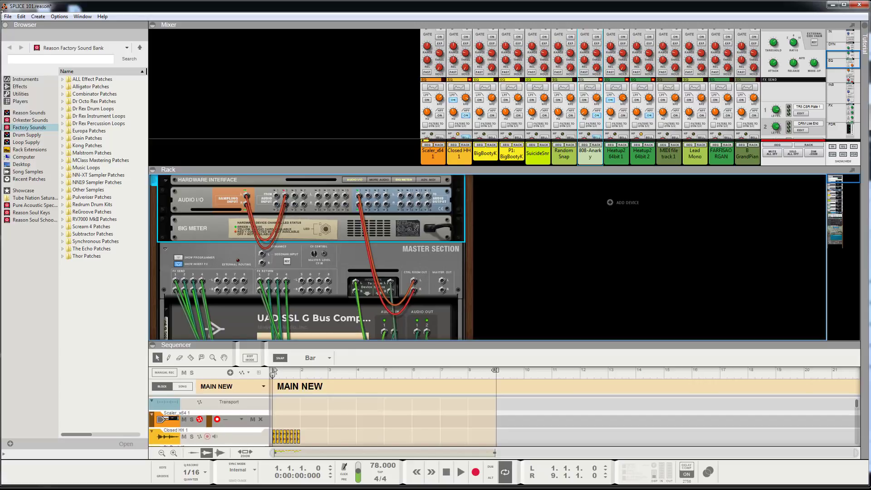
- Create a new song and unfold the Hardware Interface, the Master Section and the Audio I/O panel in the rear rack view
click(7, 18)
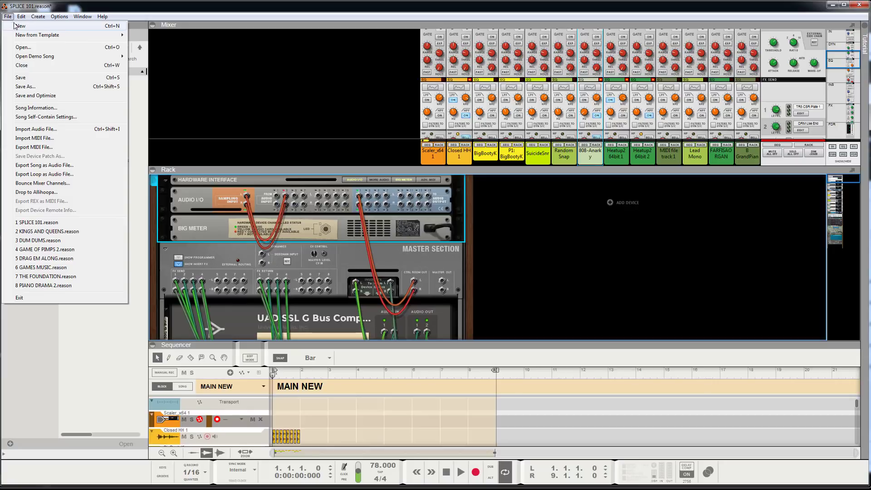
click(15, 27)
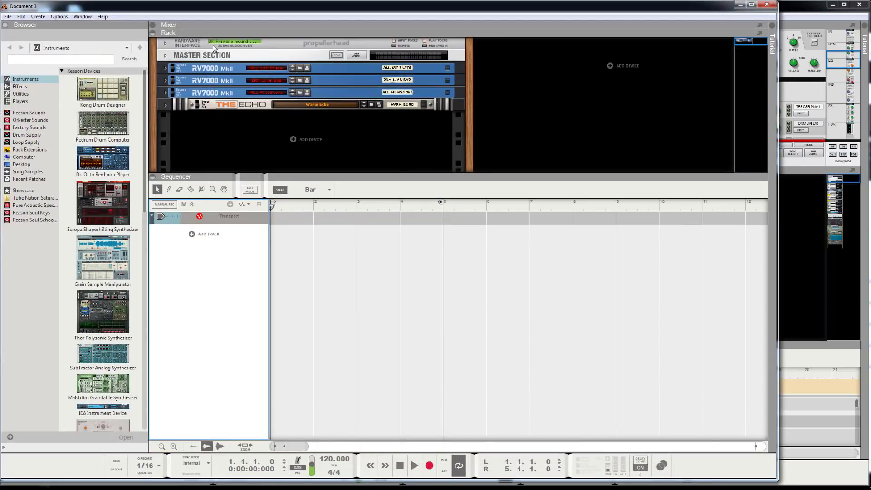
click(165, 43)
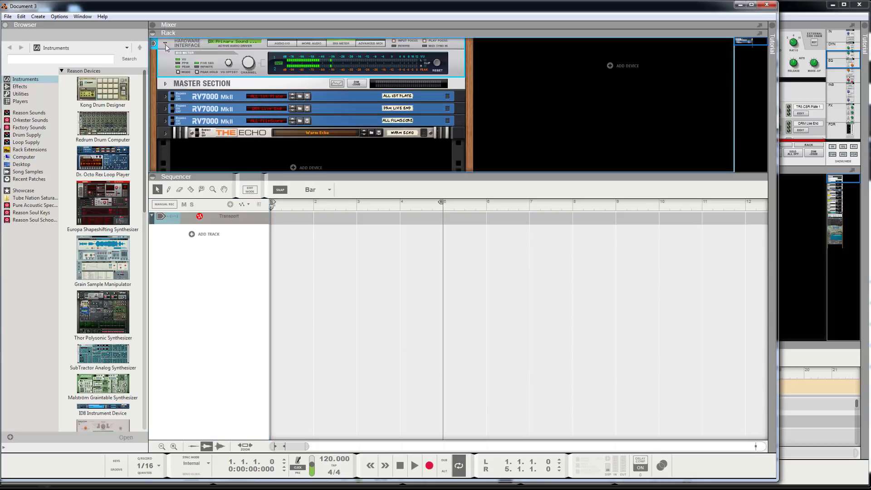
click(166, 84)
key(Tab)
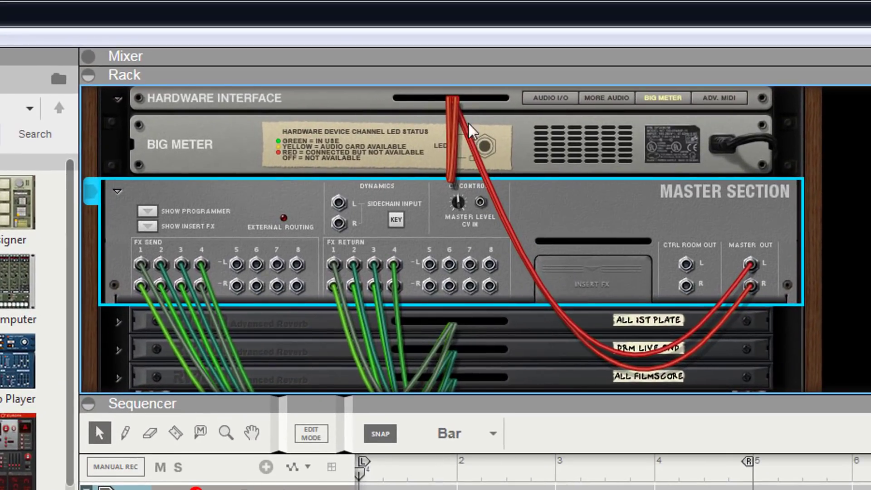
click(550, 98)
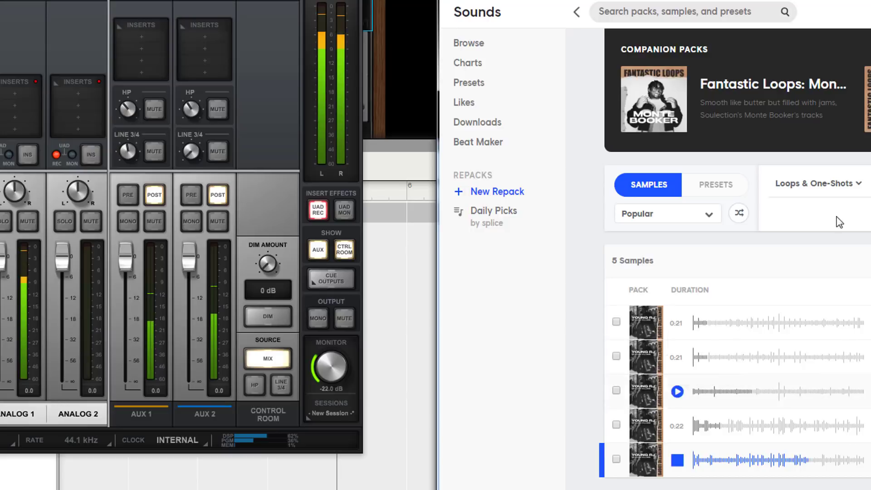
- Stop the drum loop preview on the Splice page and return to the Reason rack
click(678, 460)
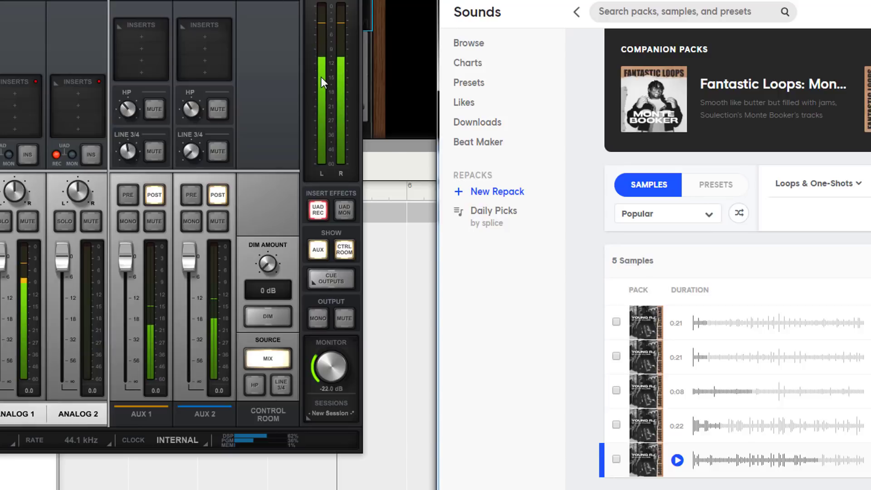
click(399, 285)
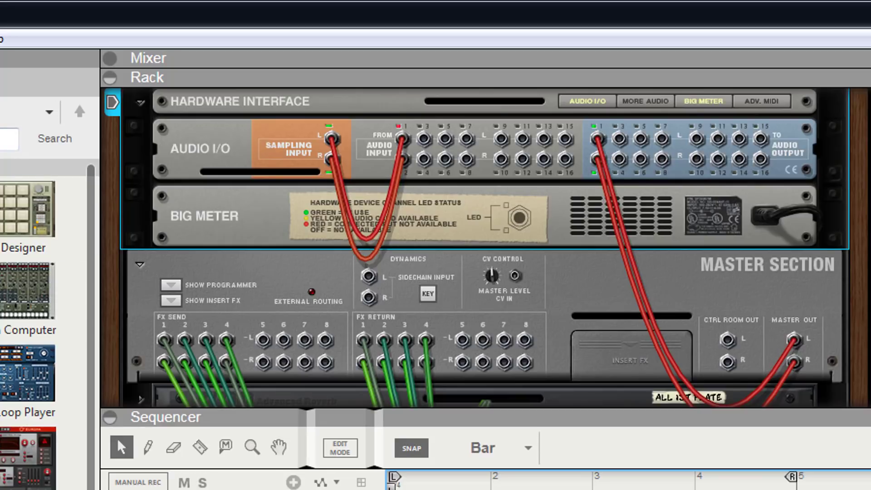
- Set the audio card driver to ASIO Universal Audio Apollo Twin USB in Reason's audio preferences
key(alt+e)
key(Up)
key(Return)
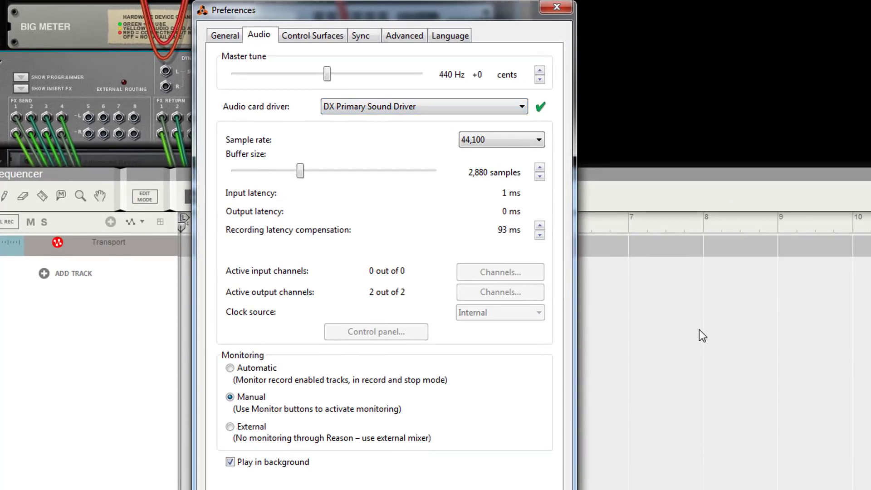
click(503, 105)
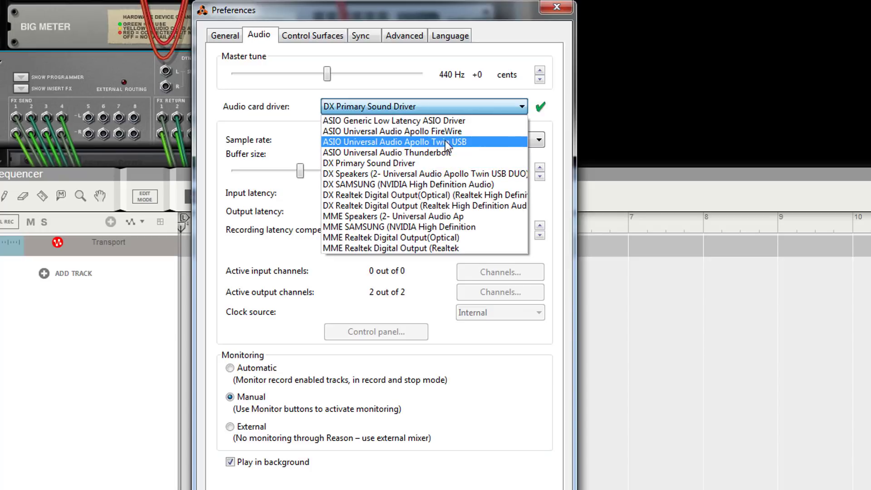
click(467, 138)
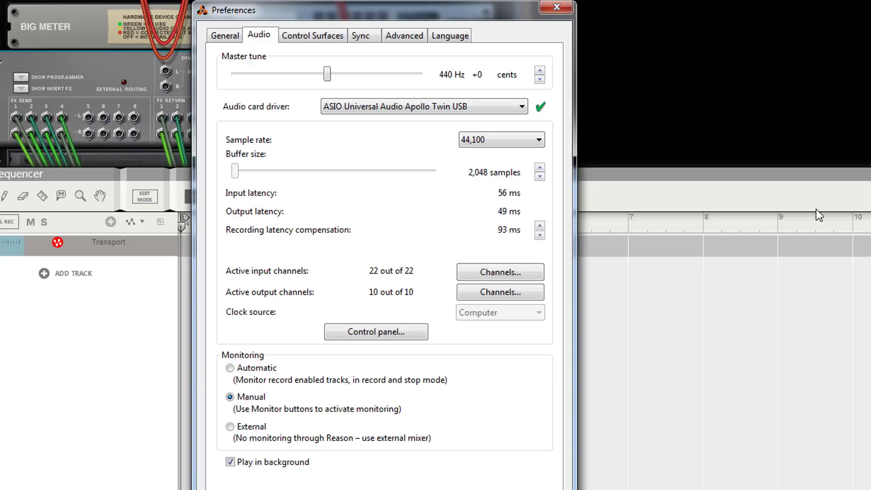
key(Escape)
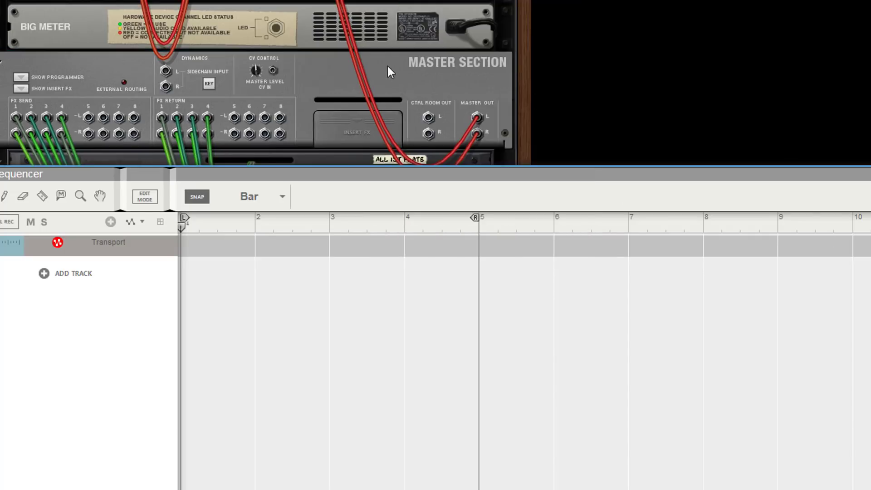
- Reroute the left and right sampling input cables to audio inputs 3 and 4, and return to the rack's front view
key(Tab)
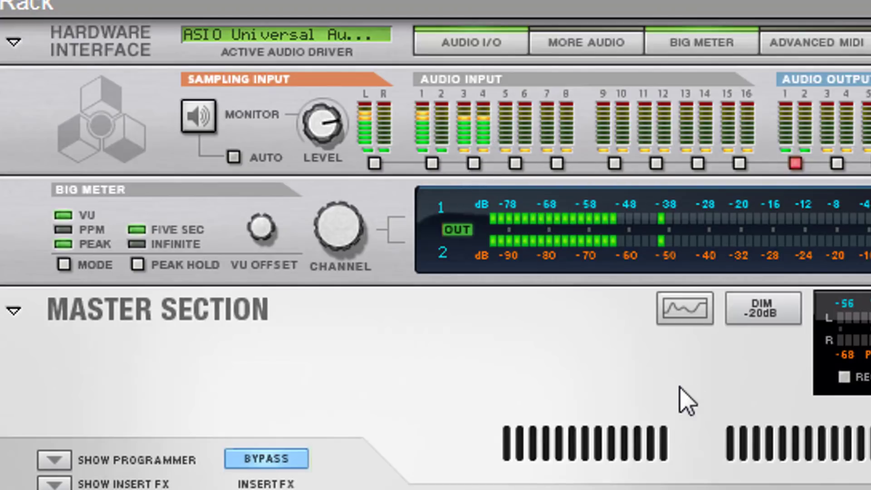
key(Tab)
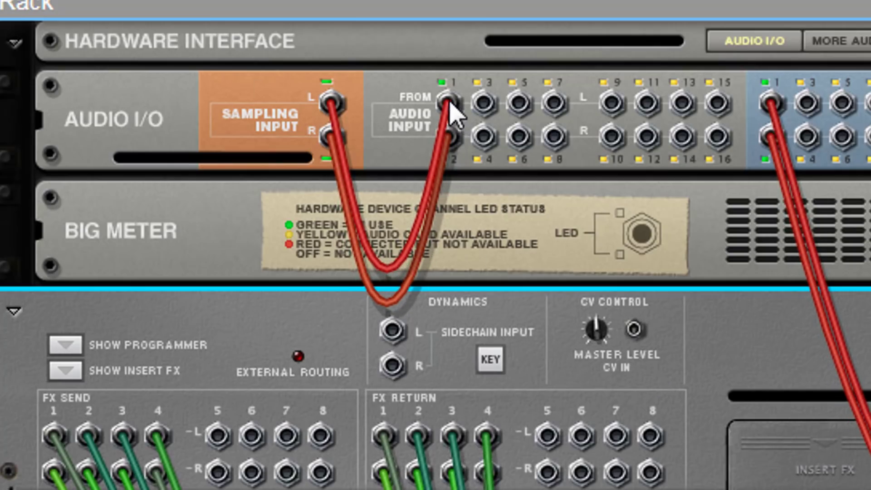
drag(452, 107, 482, 106)
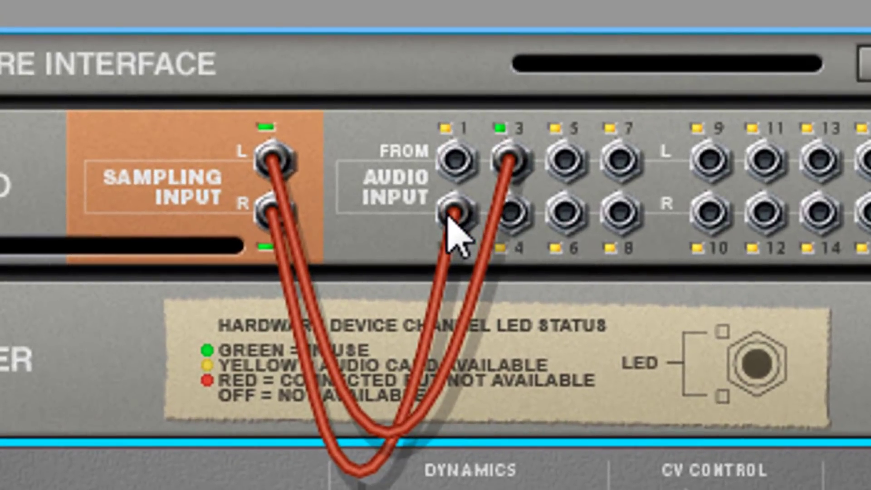
drag(450, 208, 507, 219)
key(Tab)
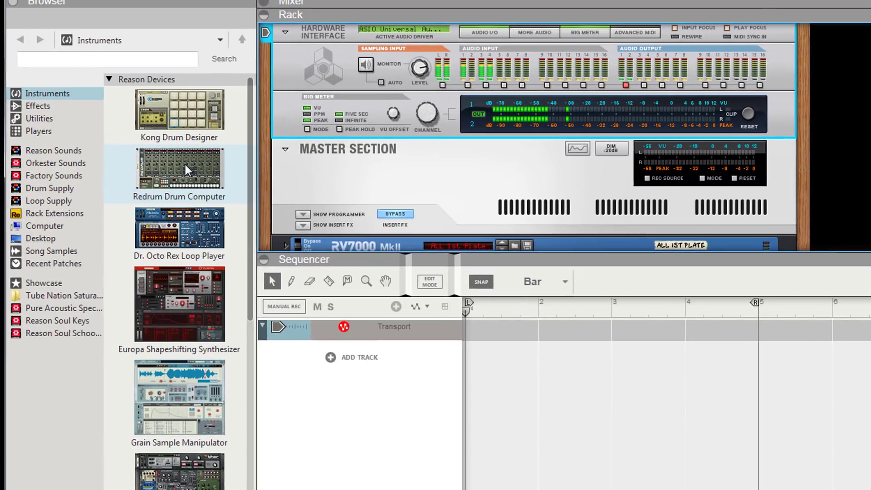
- Add a Redrum Drum Computer to the rack
click(148, 102)
drag(148, 102, 220, 251)
drag(303, 408, 313, 412)
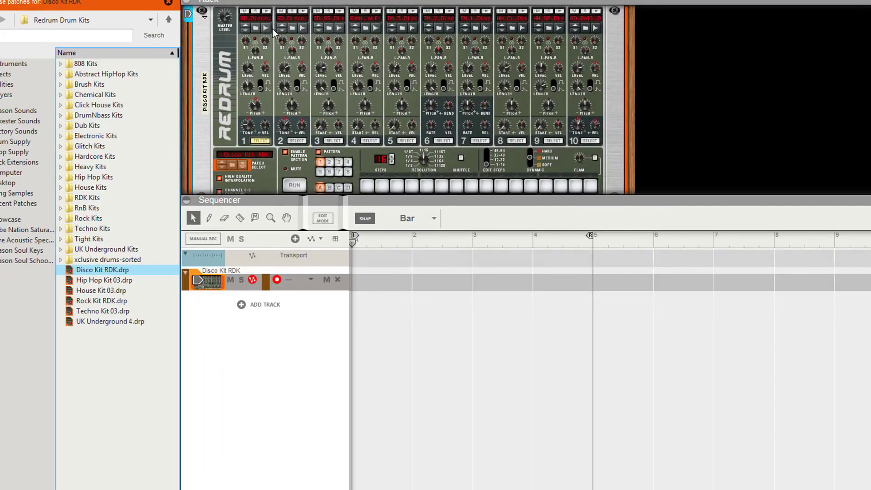
- Record the last drum loop preview on the Splice page into Redrum channel 1, and open the recording in the sample editor
click(266, 29)
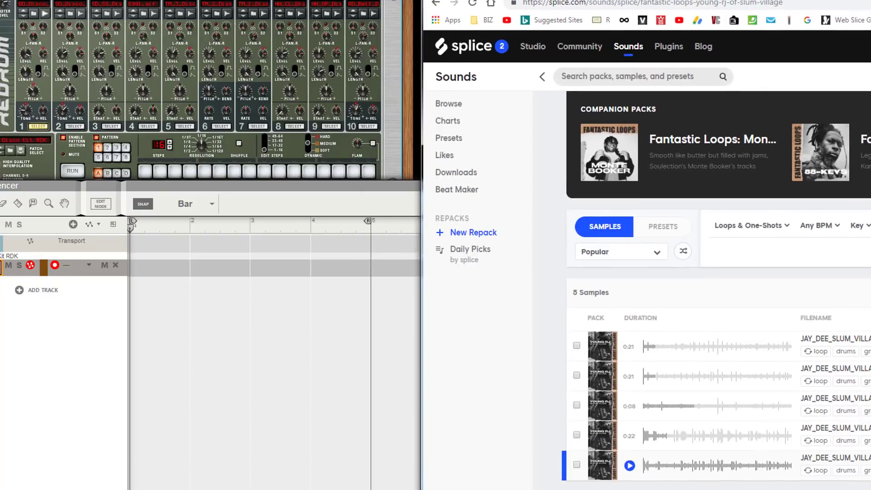
click(415, 117)
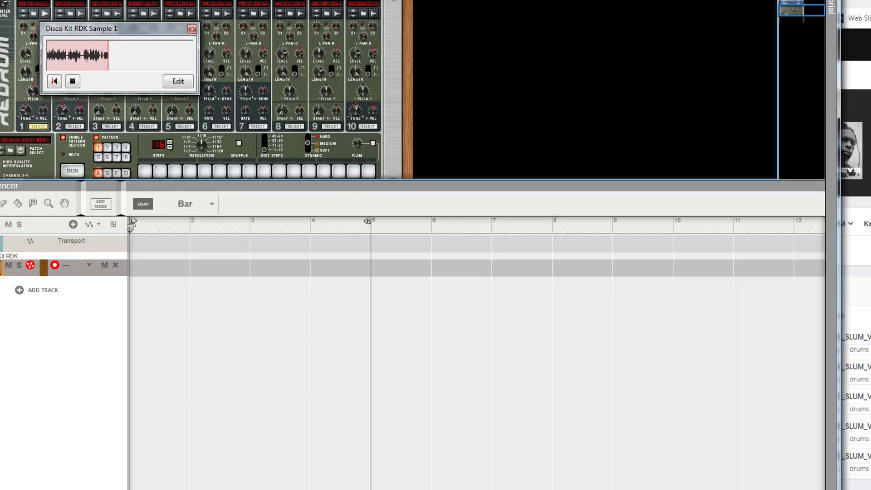
key(alt+Tab)
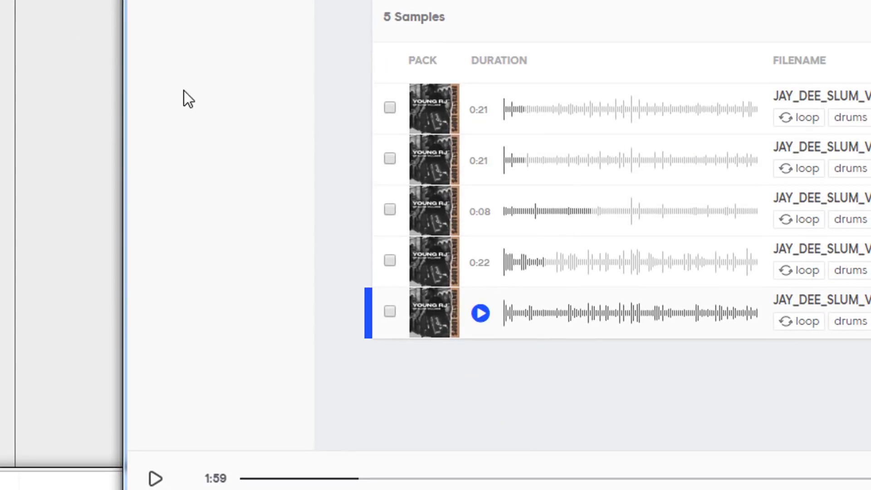
click(481, 313)
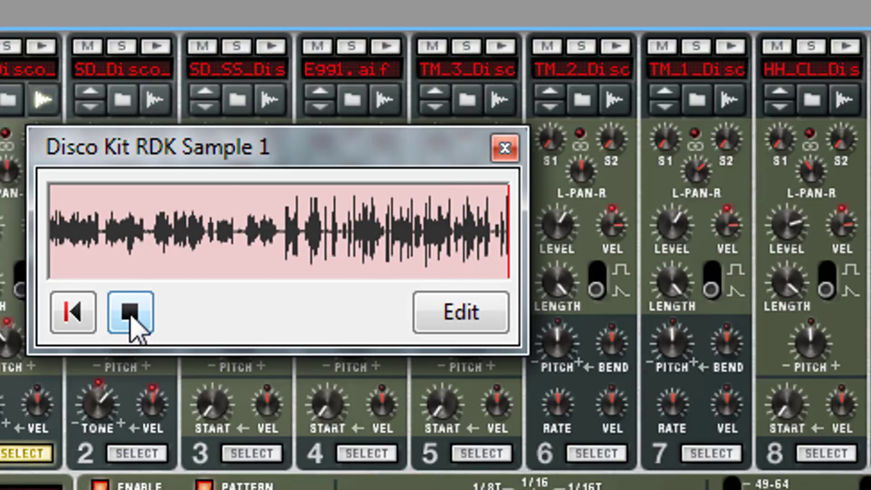
click(132, 313)
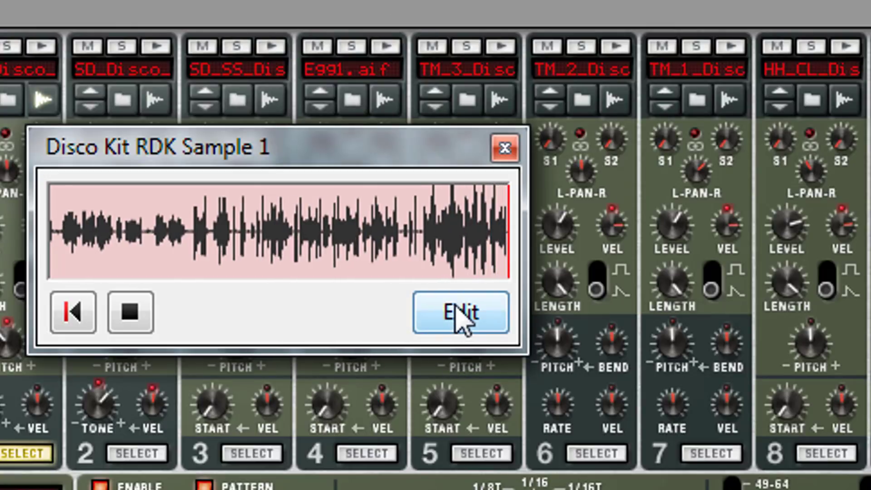
click(460, 315)
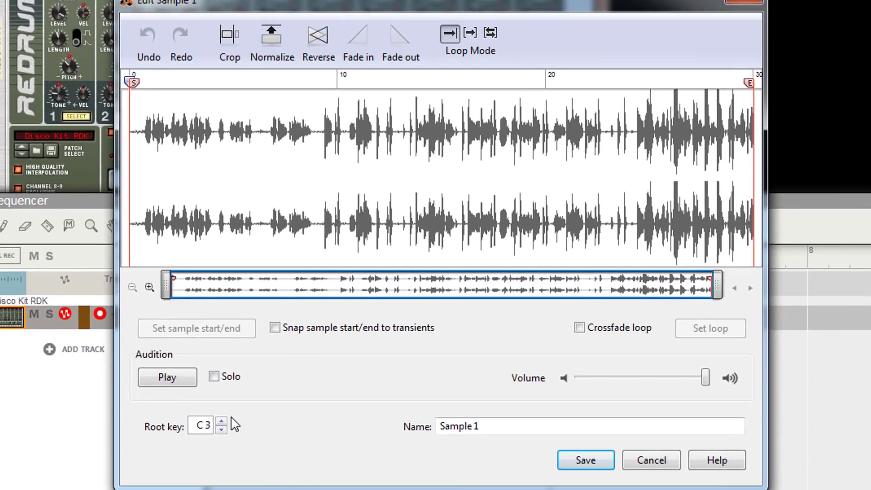
- Audition Sample 1 and crop it to about its first 9 seconds
click(187, 385)
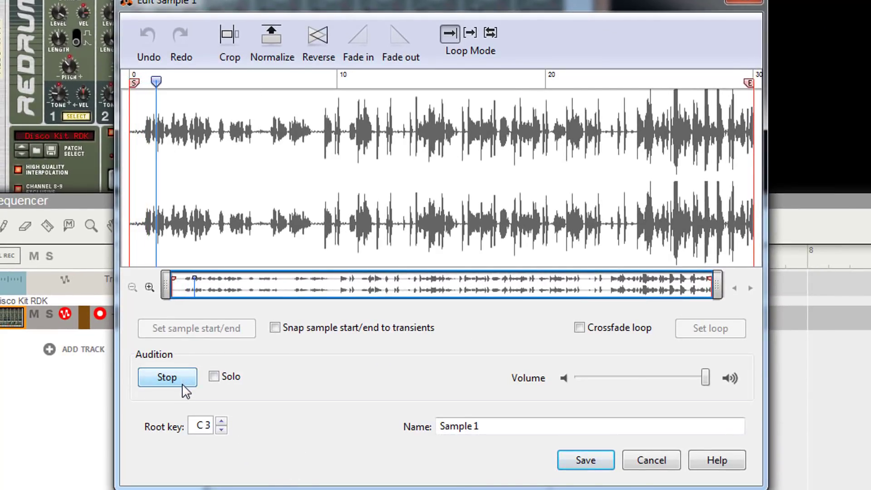
click(183, 386)
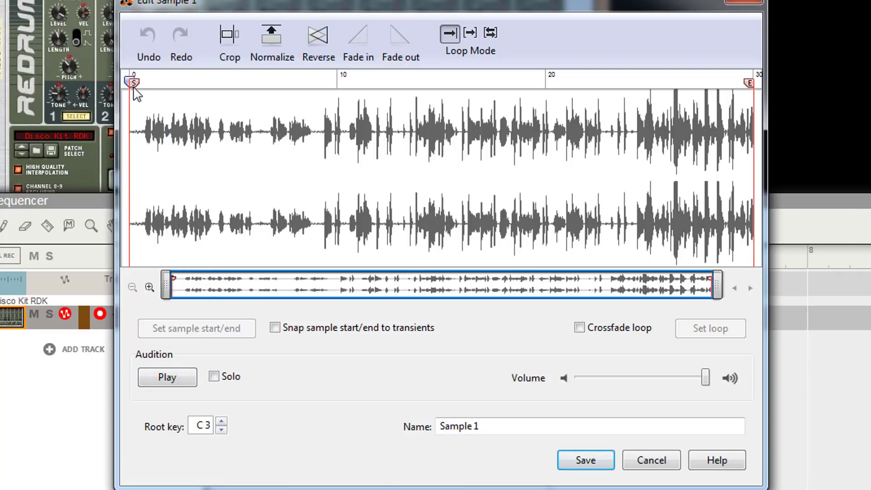
drag(315, 150, 129, 195)
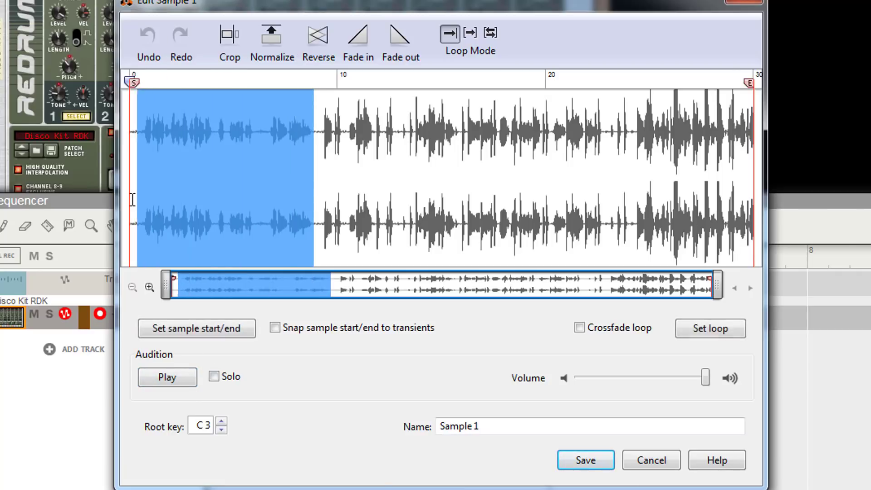
click(225, 41)
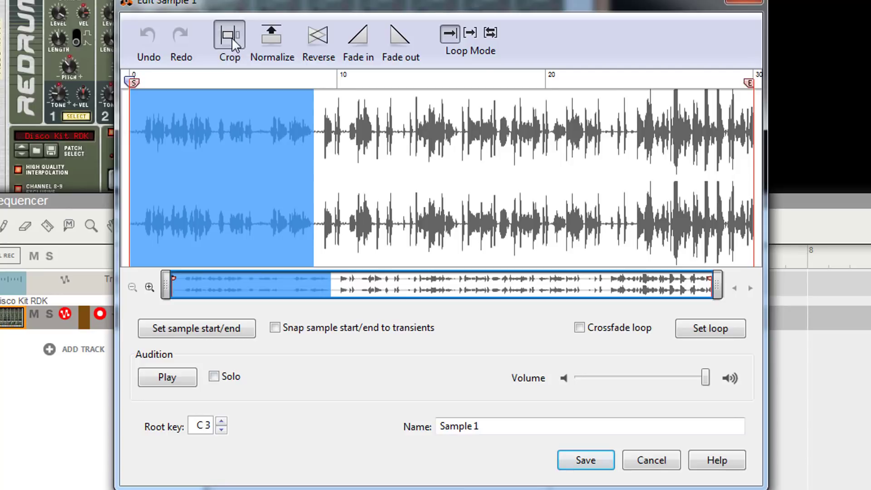
- Enable snapping of sample start/end to transients, move Sample 1's start to about 0.8 s, and crop off the lead-in
click(275, 327)
drag(136, 95, 189, 101)
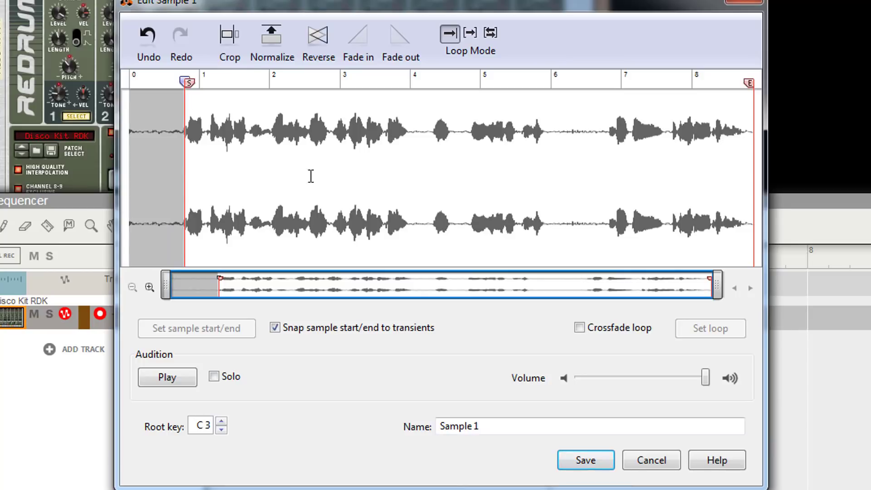
click(229, 37)
click(184, 377)
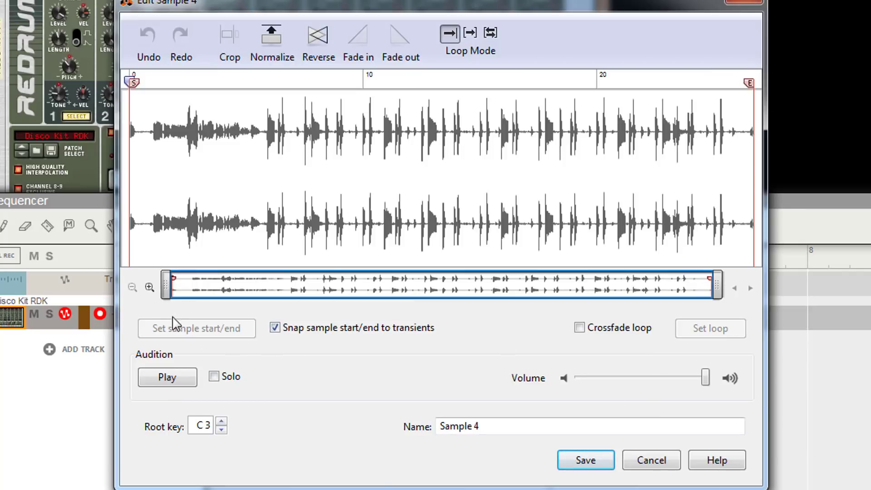
- Turn off transient snapping, crop about the first 6 seconds before the drum loop off Sample 4, and audition the sample
click(179, 381)
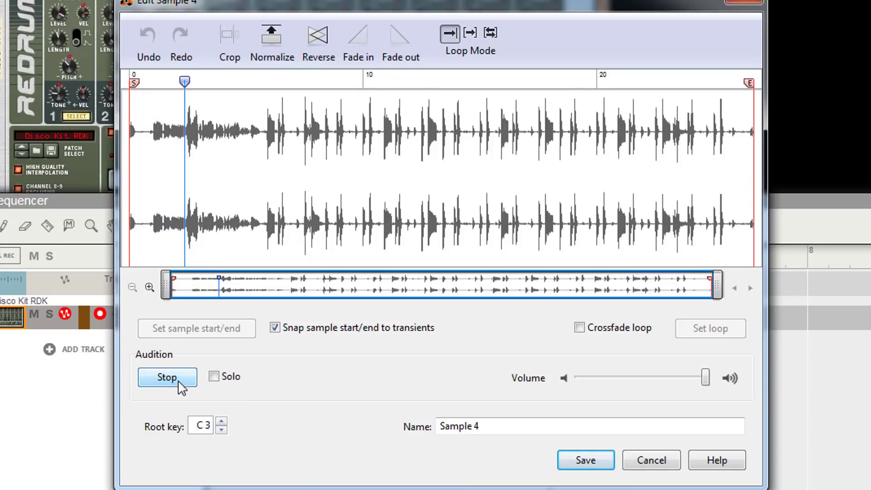
click(180, 386)
click(277, 331)
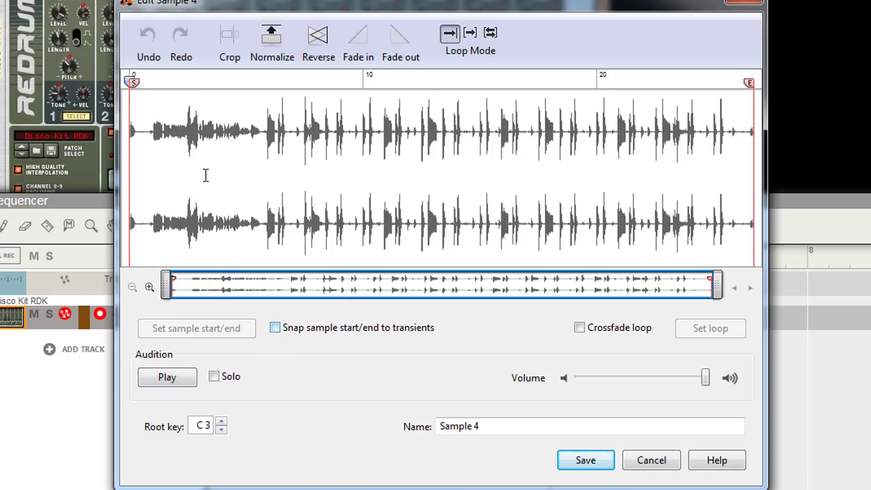
drag(134, 83, 272, 109)
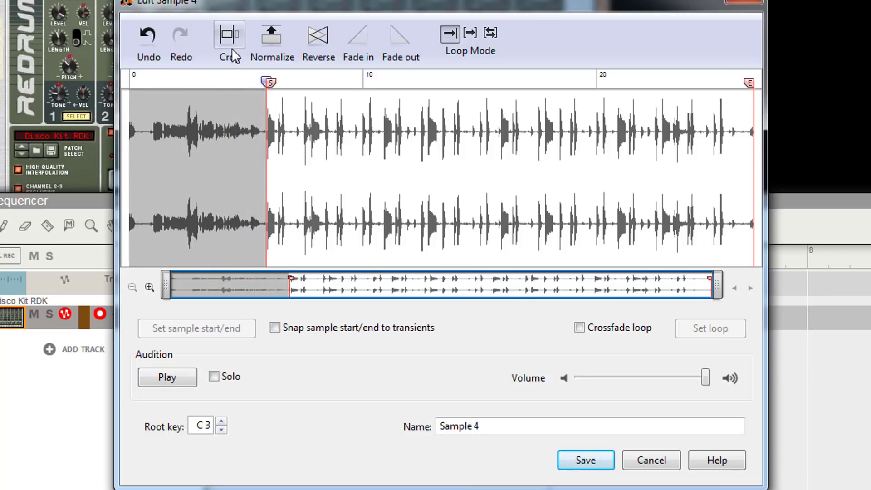
click(229, 40)
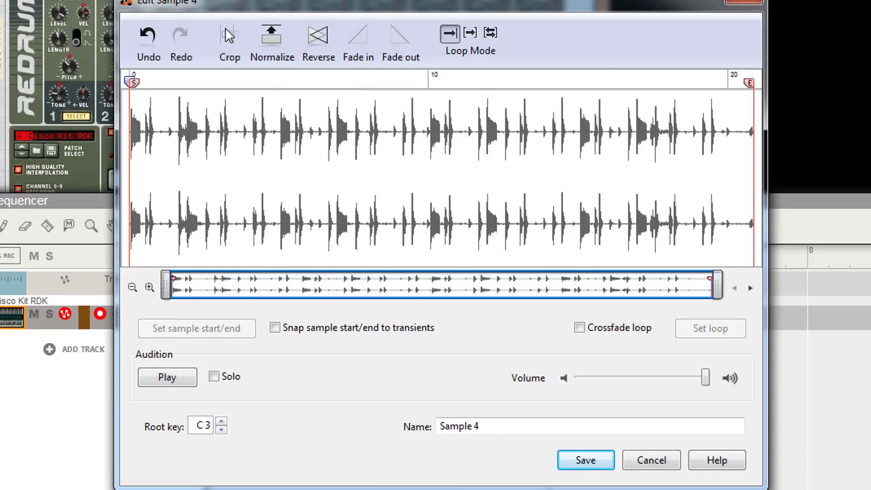
click(172, 379)
click(173, 379)
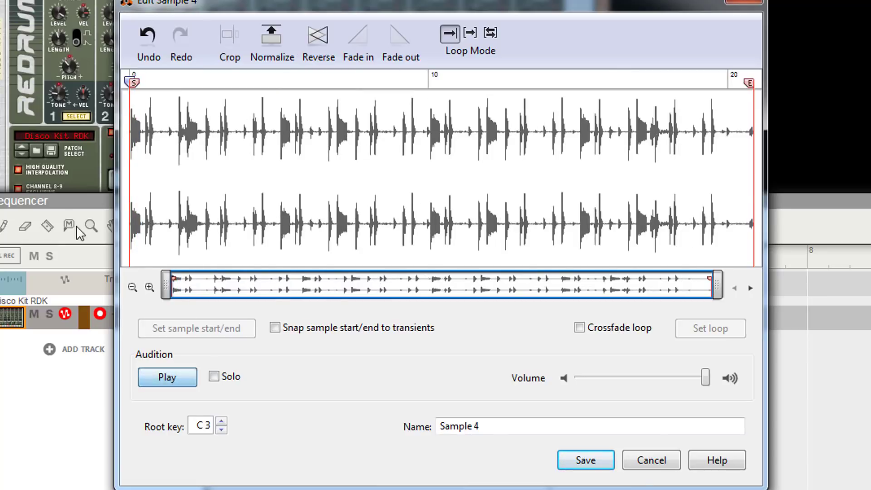
- Trim the short silence before the first drum hit by cropping Sample 4 to start at about 0.07 s
click(150, 287)
click(149, 287)
click(149, 287)
click(149, 287)
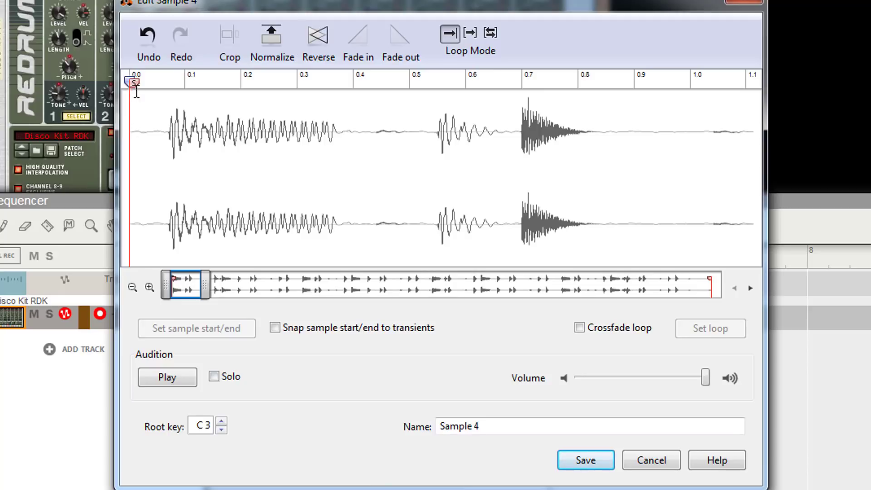
drag(133, 83, 171, 86)
click(231, 40)
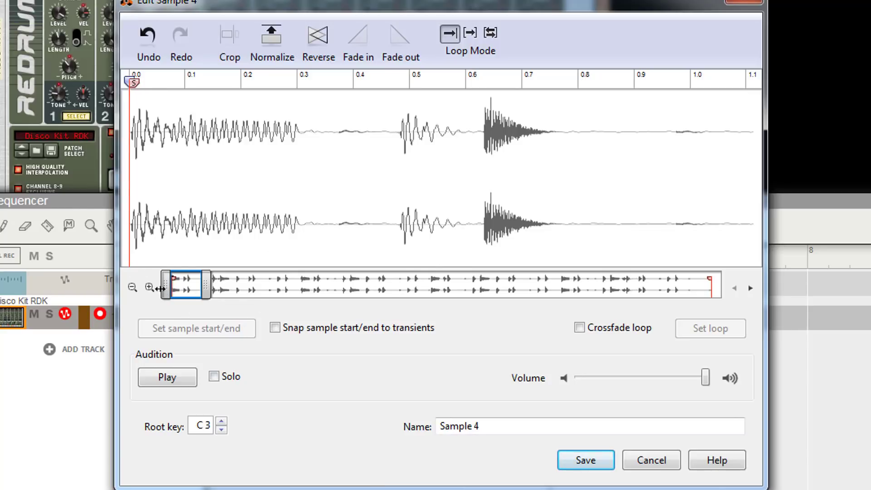
- Normalize the whole of Sample 4
click(132, 287)
click(132, 288)
click(132, 287)
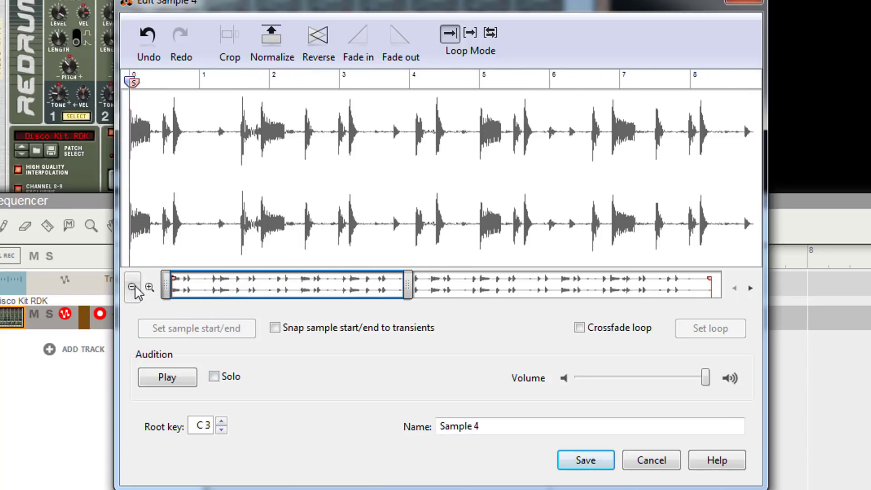
click(132, 287)
click(132, 287)
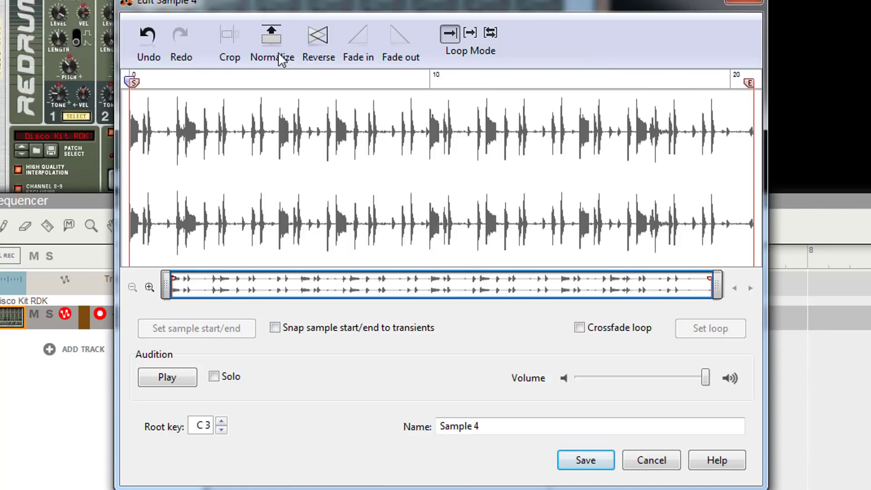
click(277, 36)
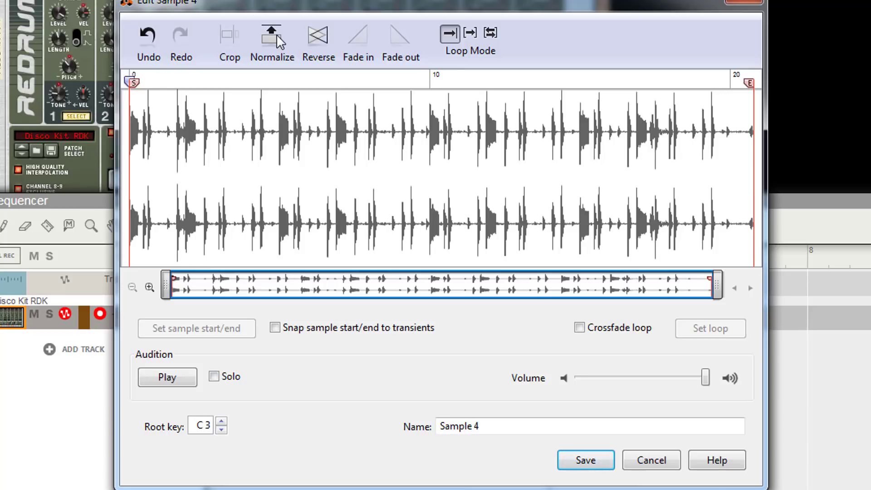
- Switch to the browser and open the YouTube home page in a new tab
key(alt+Tab)
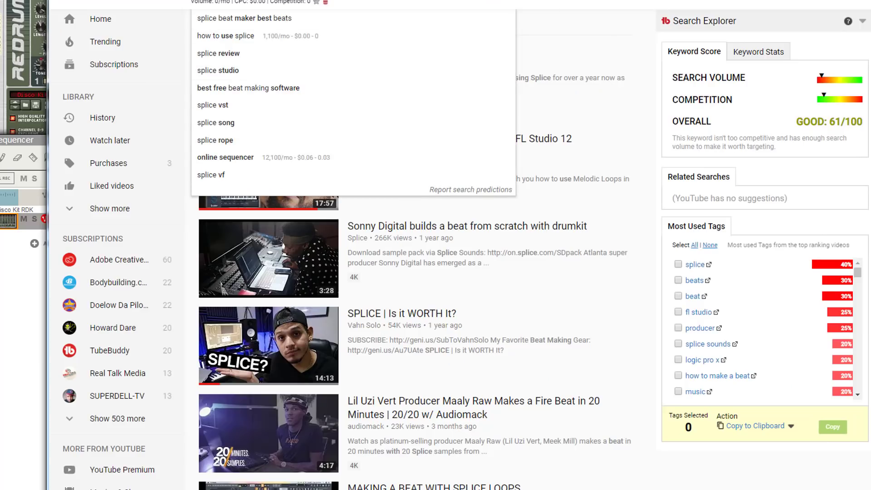
key(ctrl+t)
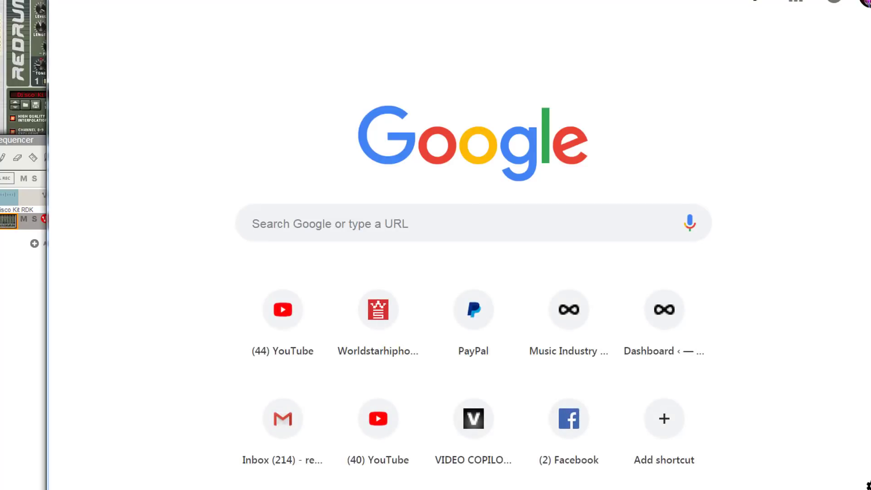
click(288, 315)
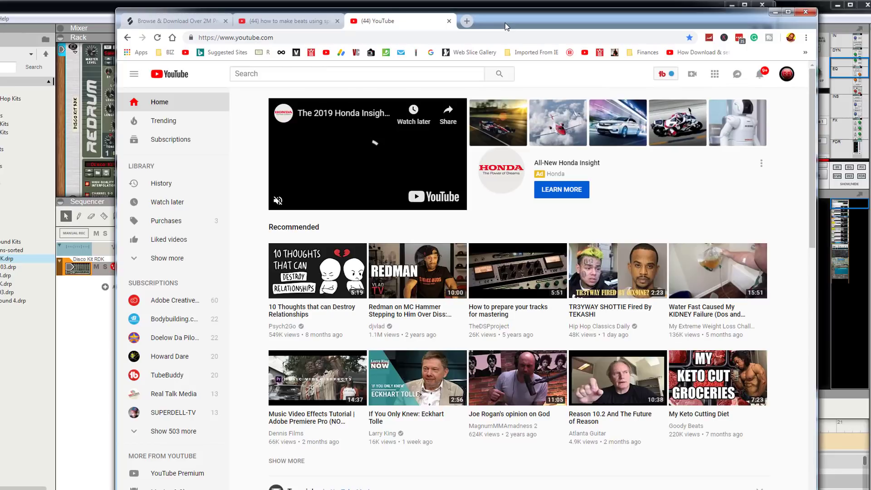
drag(505, 22, 572, 41)
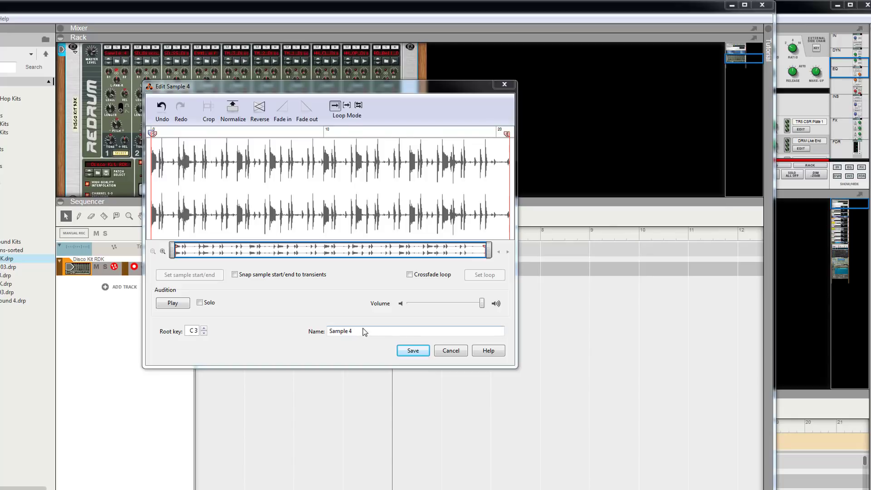
- Return to Reason's sample editor, rename Sample 4 as "RJ loop", and save it
drag(364, 331, 308, 331)
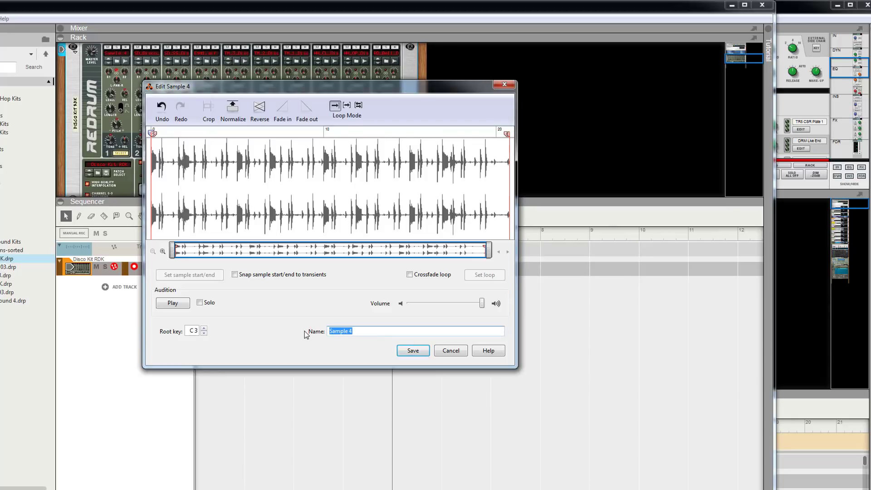
text(rj lOOP)
drag(358, 333, 287, 319)
text(RJ loop)
key(Return)
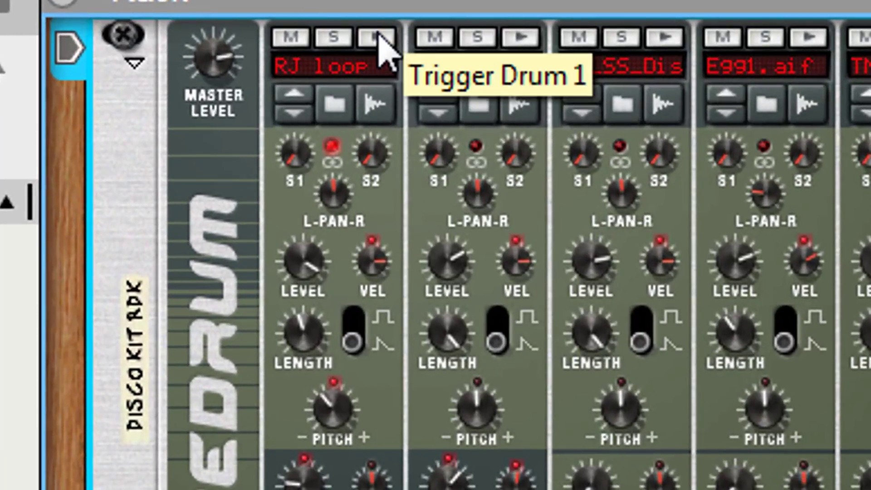
- Reset drum channel 1's pitch to its default, and locate the RJ loop sample among the song's managed samples
ctrl+click(331, 422)
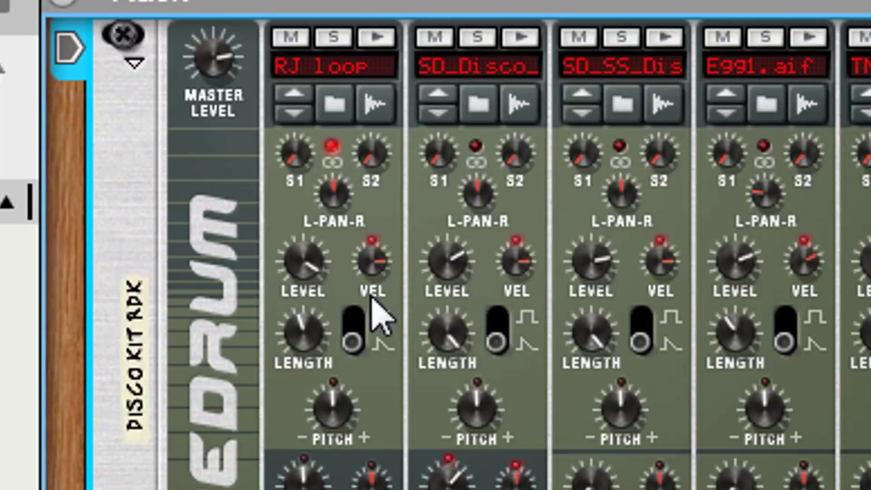
right_click(344, 67)
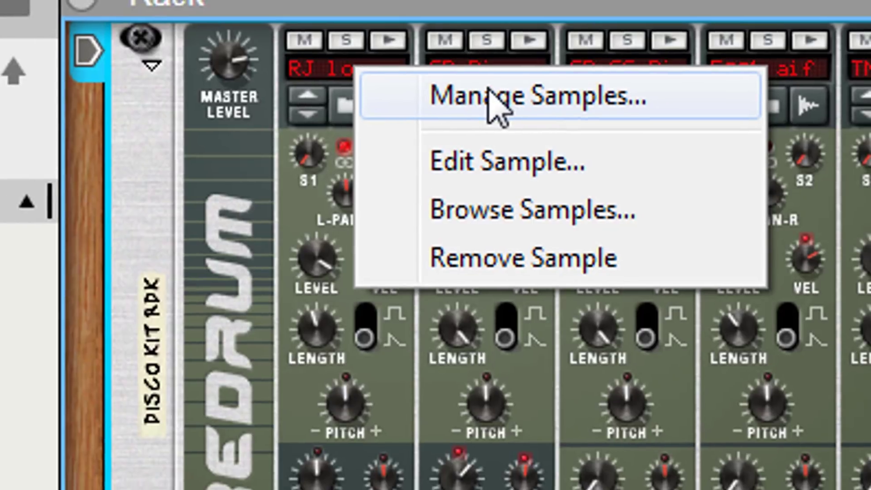
click(472, 94)
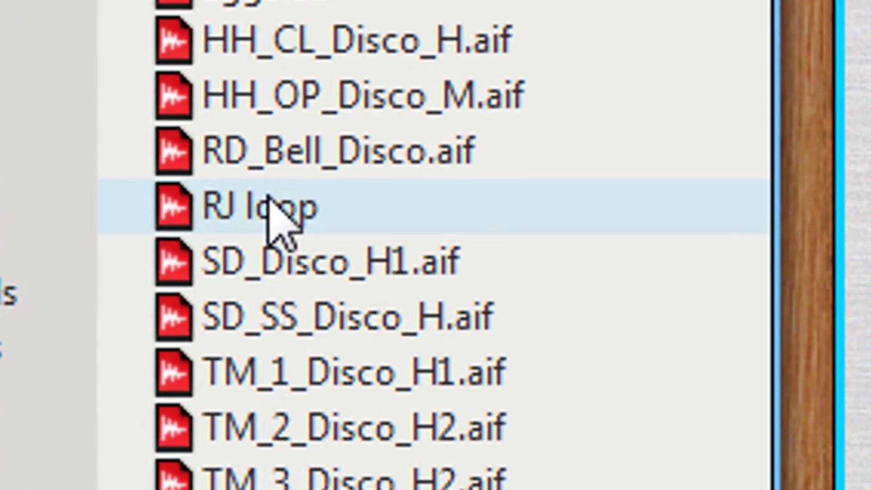
click(187, 296)
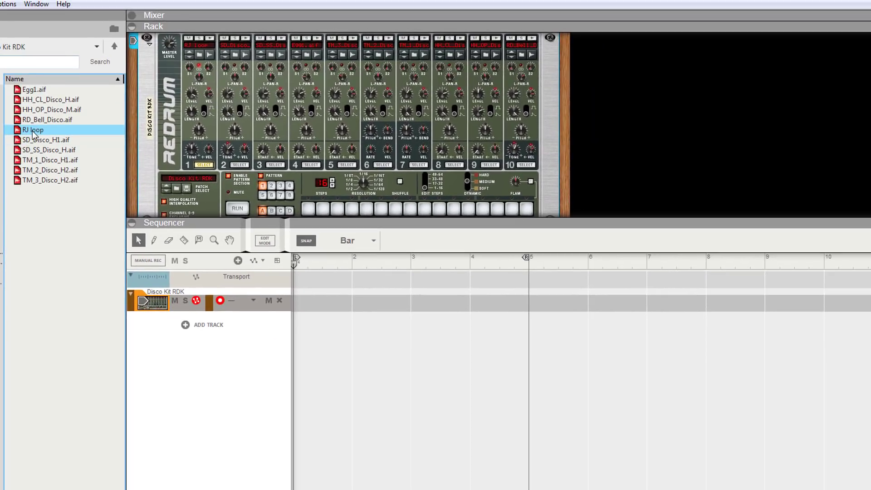
click(68, 141)
click(23, 131)
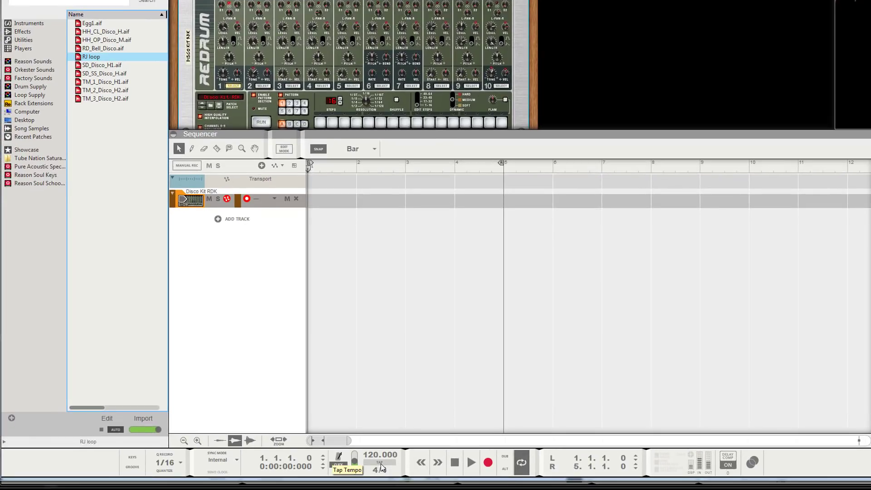
- Set the song tempo by tapping along to the beat with Tap Tempo
click(380, 463)
click(380, 464)
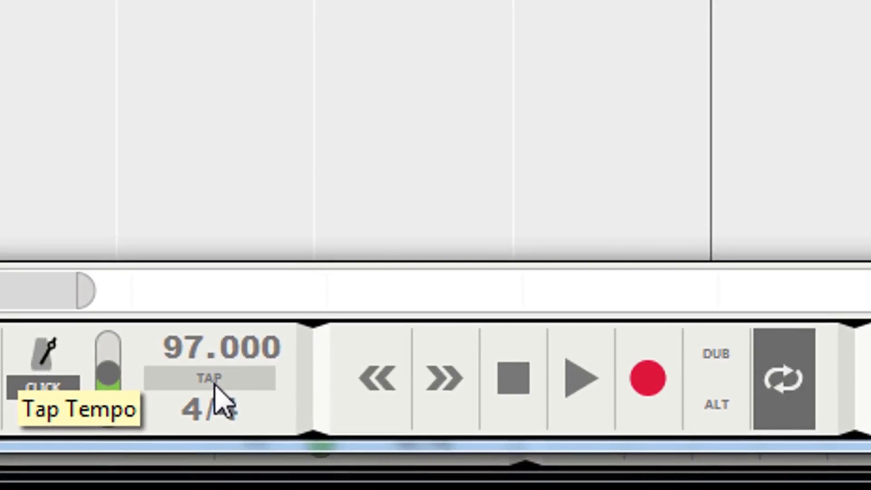
click(215, 385)
click(215, 385)
click(213, 385)
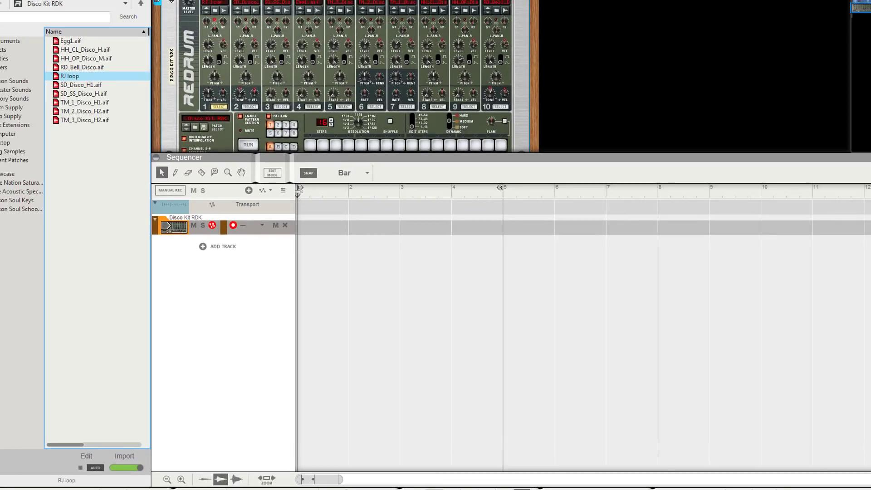
- Place the RJ loop sample in the sequencer as a new audio track starting at bar 1, and move the right locator to bar 9
click(80, 467)
drag(72, 76, 302, 289)
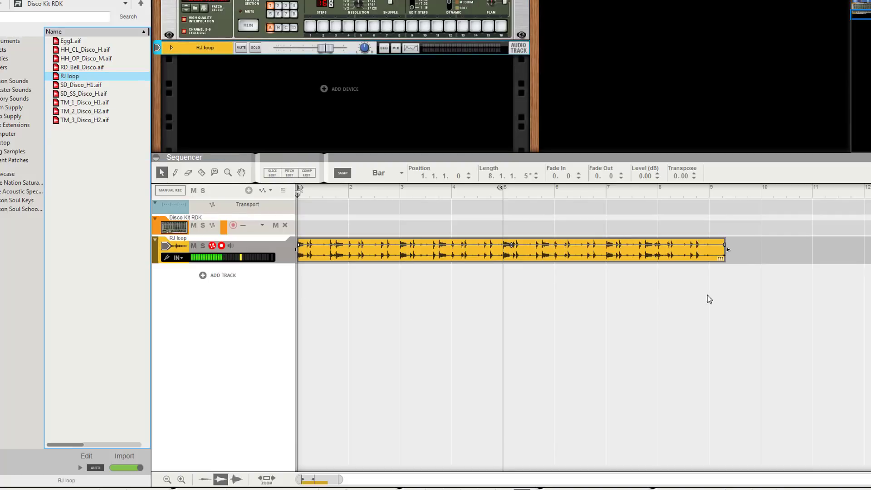
drag(500, 188, 696, 210)
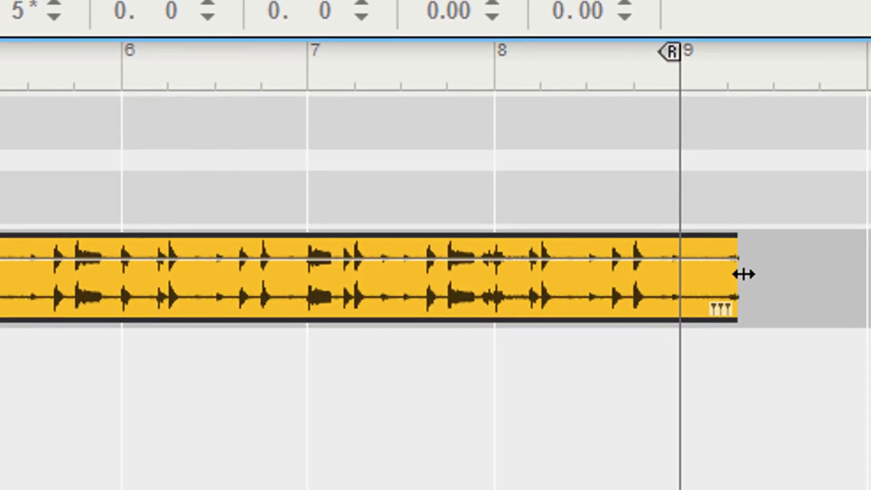
- Time-stretch the RJ loop clip to end exactly at bar 9, making it 8 bars long, and play it back
click(744, 274)
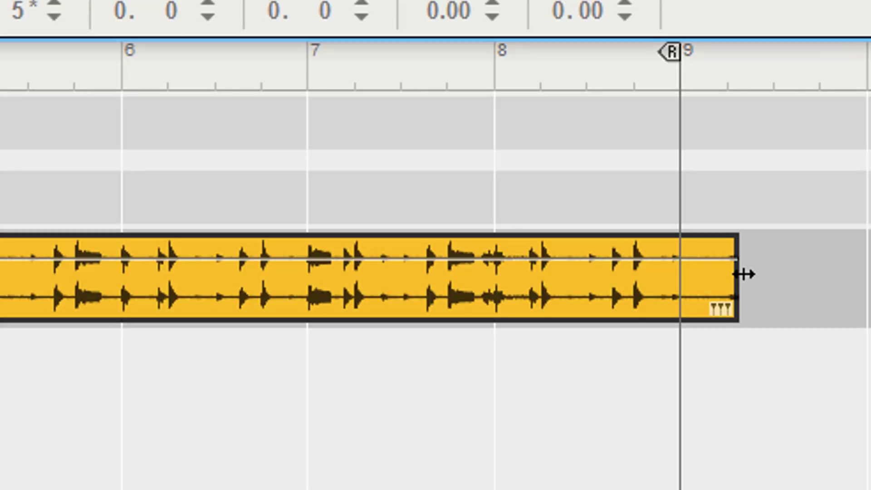
drag(744, 274, 584, 299)
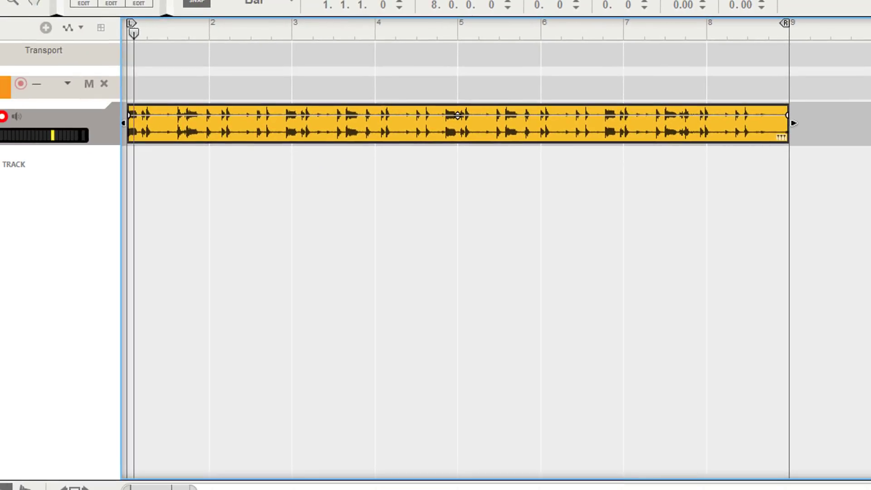
key(space)
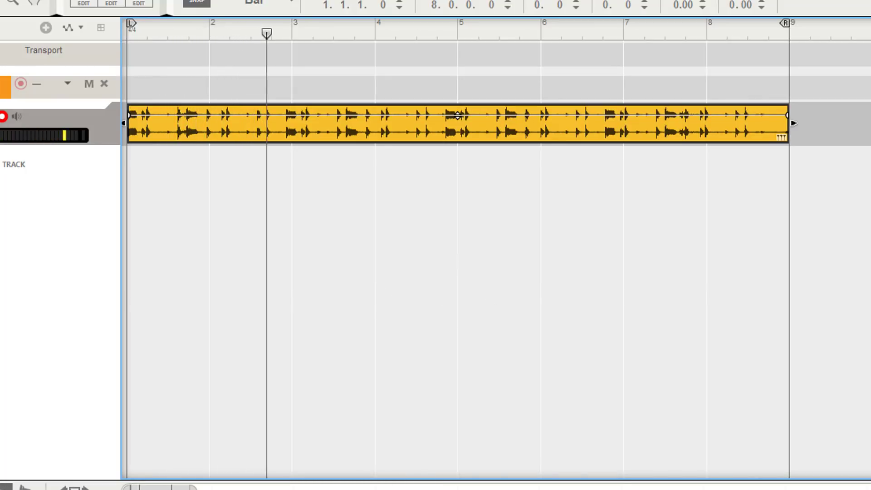
key(space)
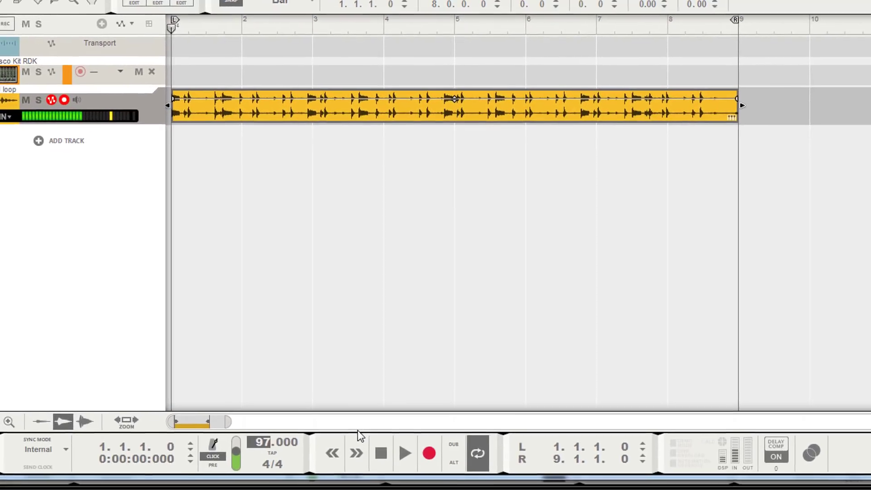
- Set the song tempo to 96 and play the RJ loop with the loop region spanning bar 1 to bar 9
click(317, 335)
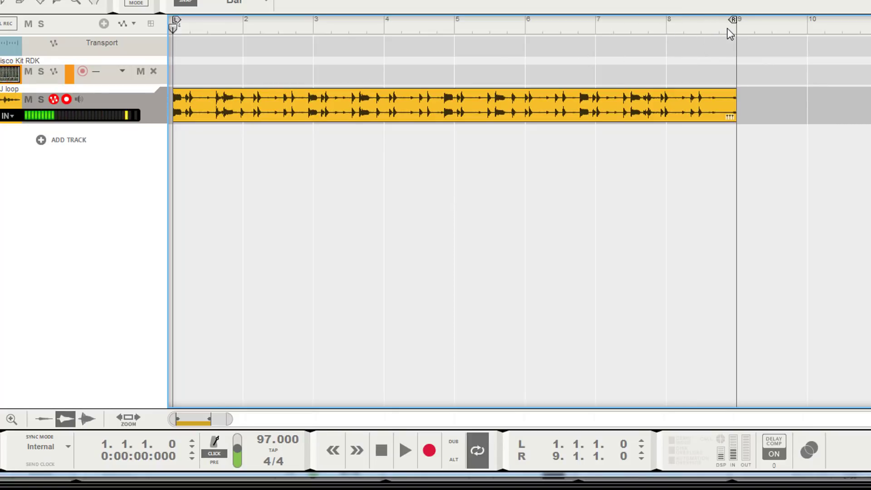
drag(733, 21, 236, 77)
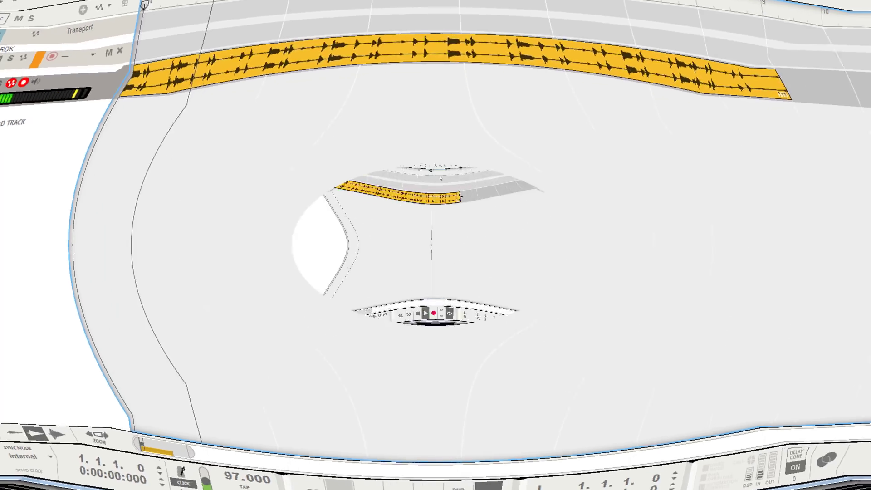
drag(471, 44, 515, 42)
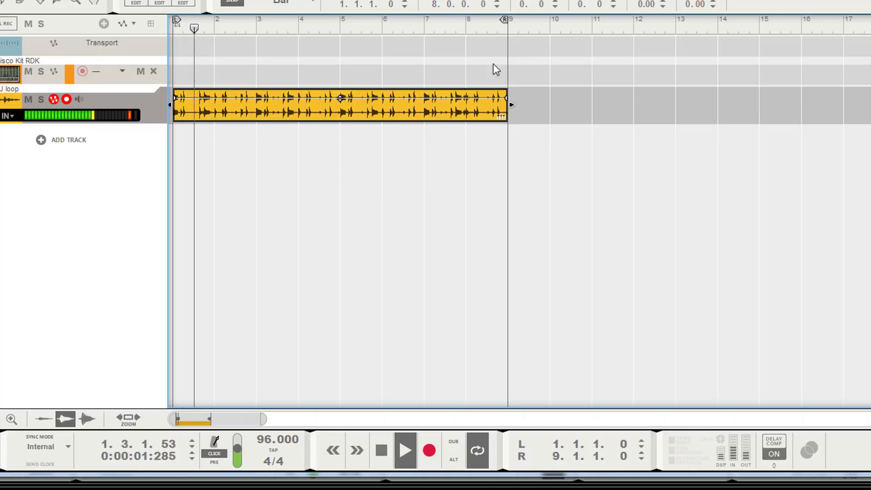
click(390, 450)
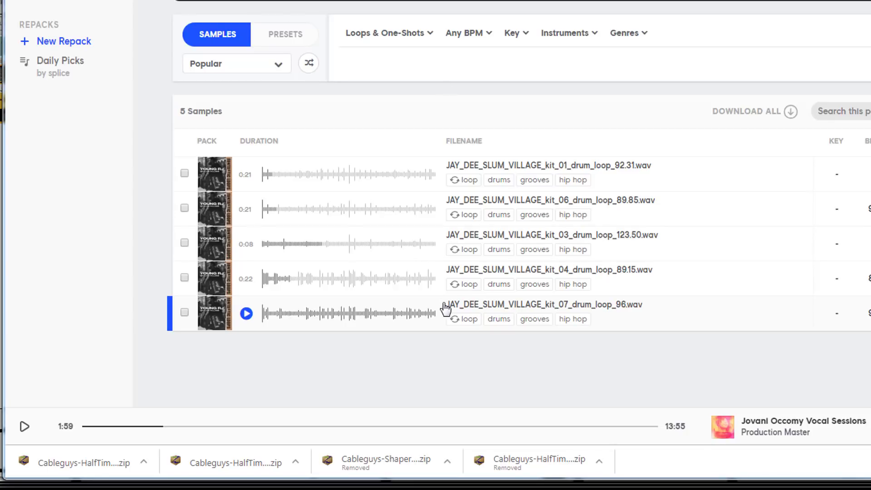
- Switch between Reason and Splice in the browser, browse the sample packs on the Sounds overview page, and return to Reason
key(alt+Tab)
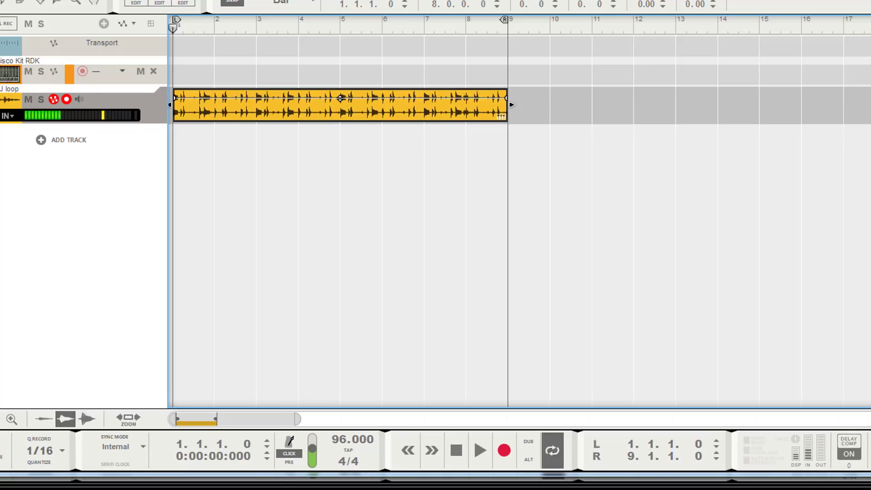
key(alt+Tab)
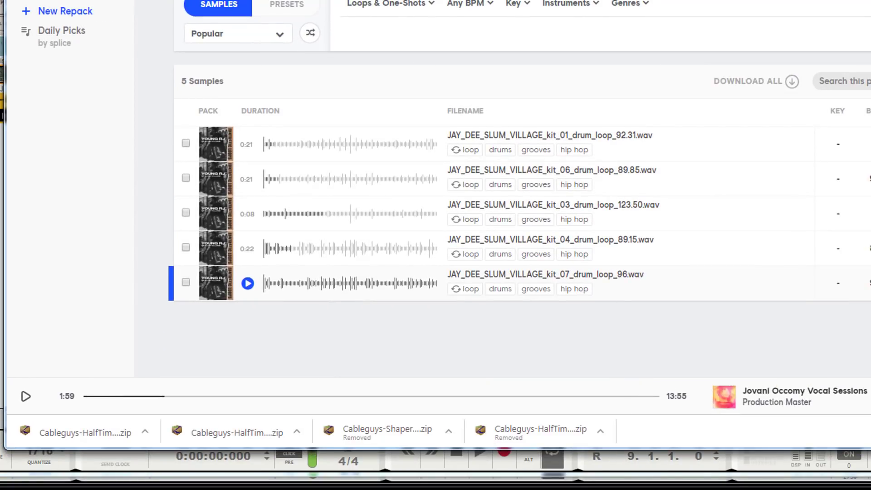
click(567, 1)
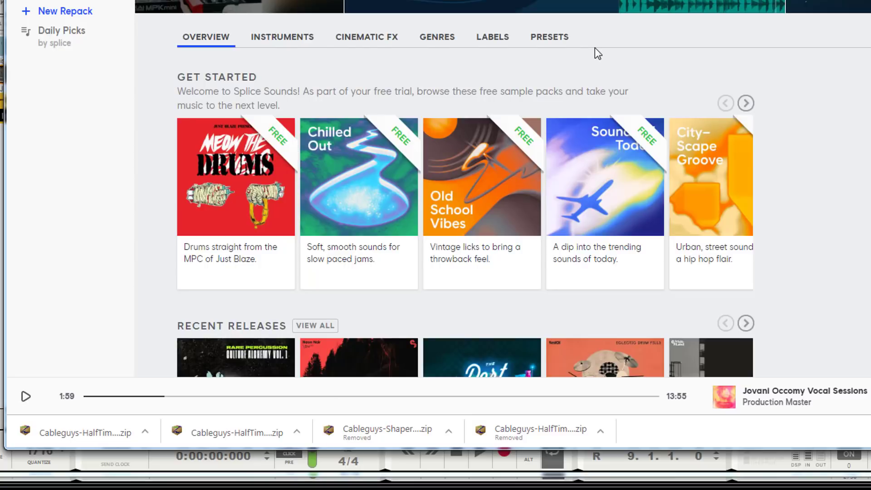
scroll(595, 48, down, 7)
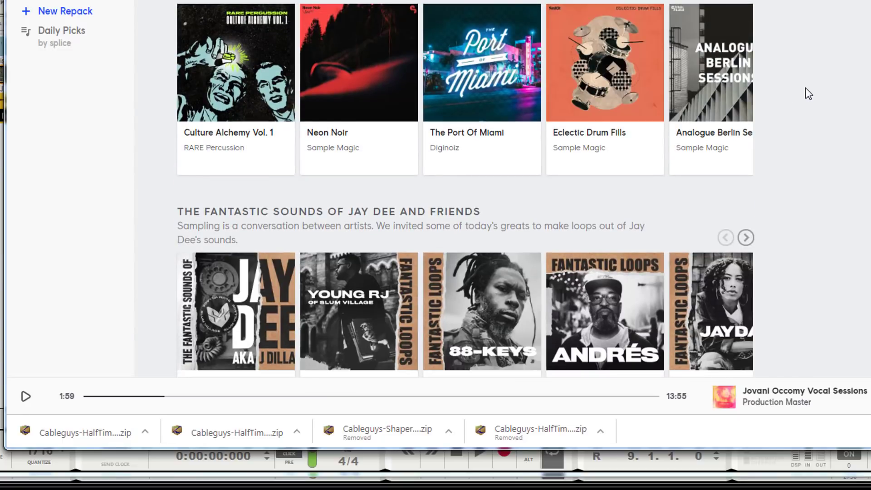
scroll(807, 87, down, 7)
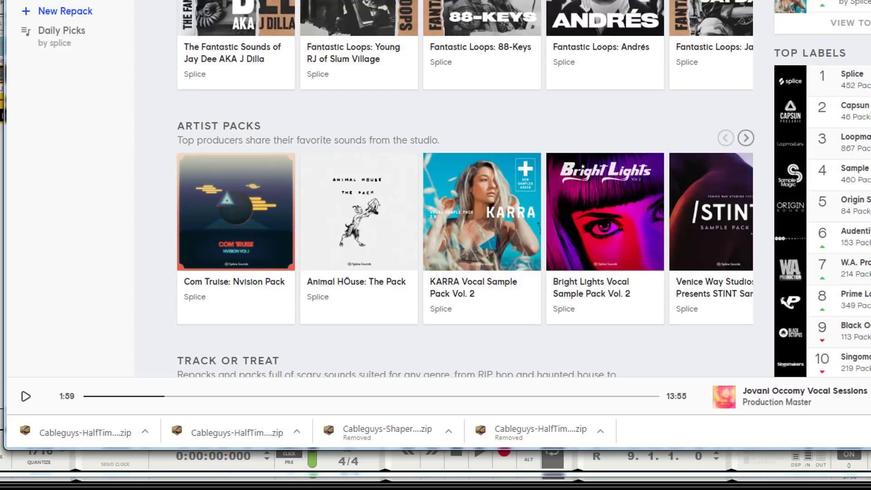
key(alt+Tab)
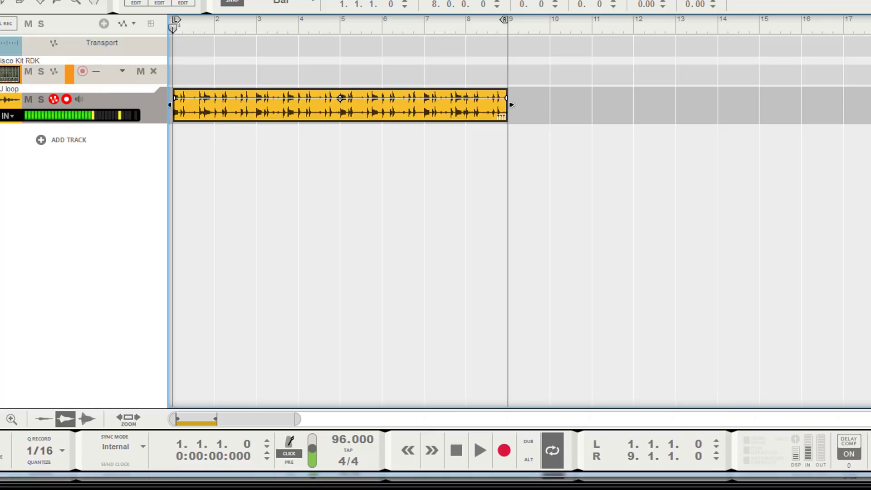